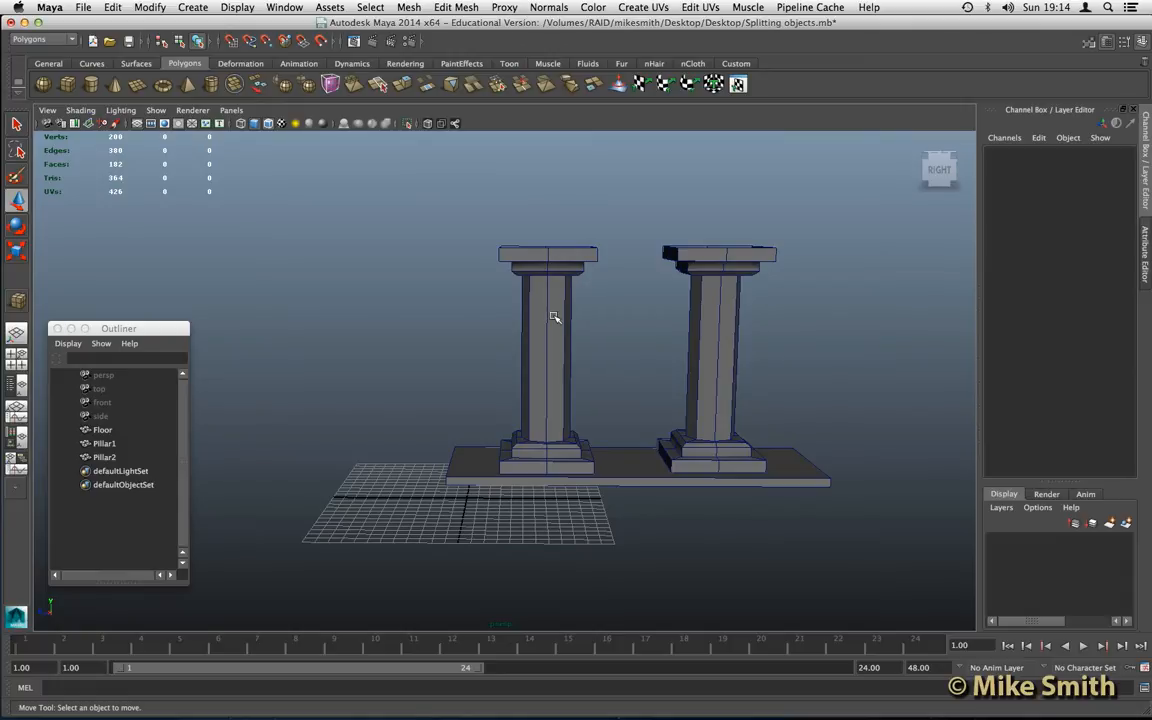
# - Select Pillar1 and examine its base, shaft and capital from low and raised viewpoints
pyautogui.click(556, 325)
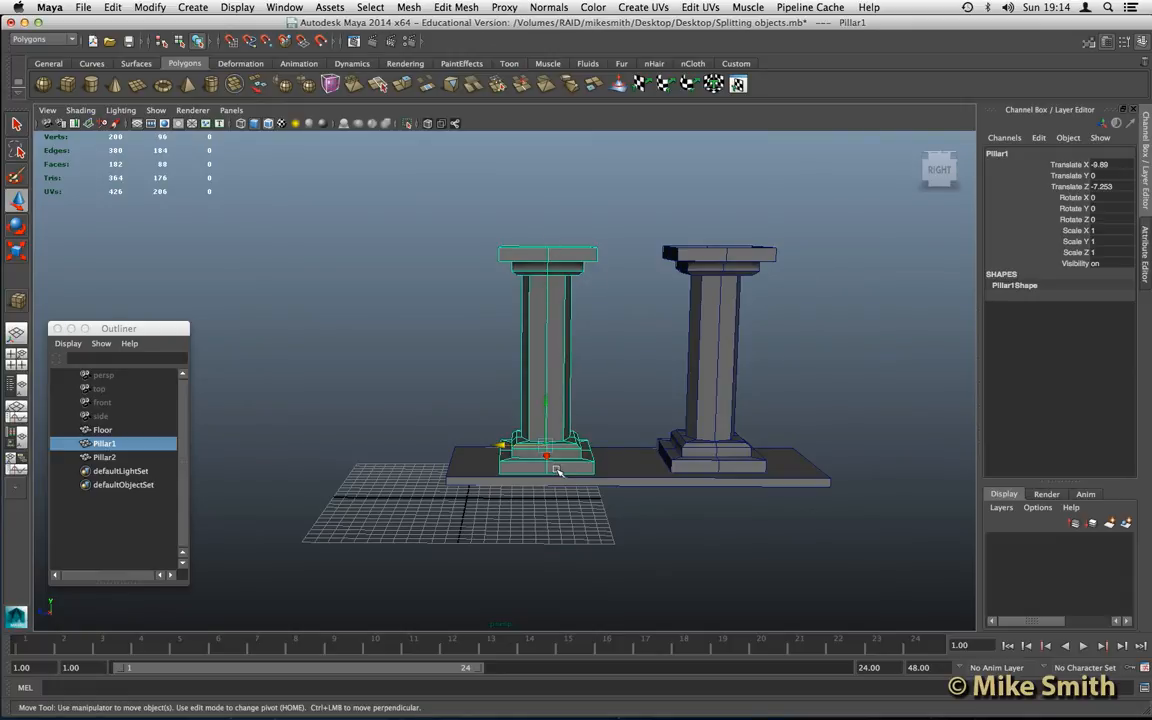
pyautogui.press('q')
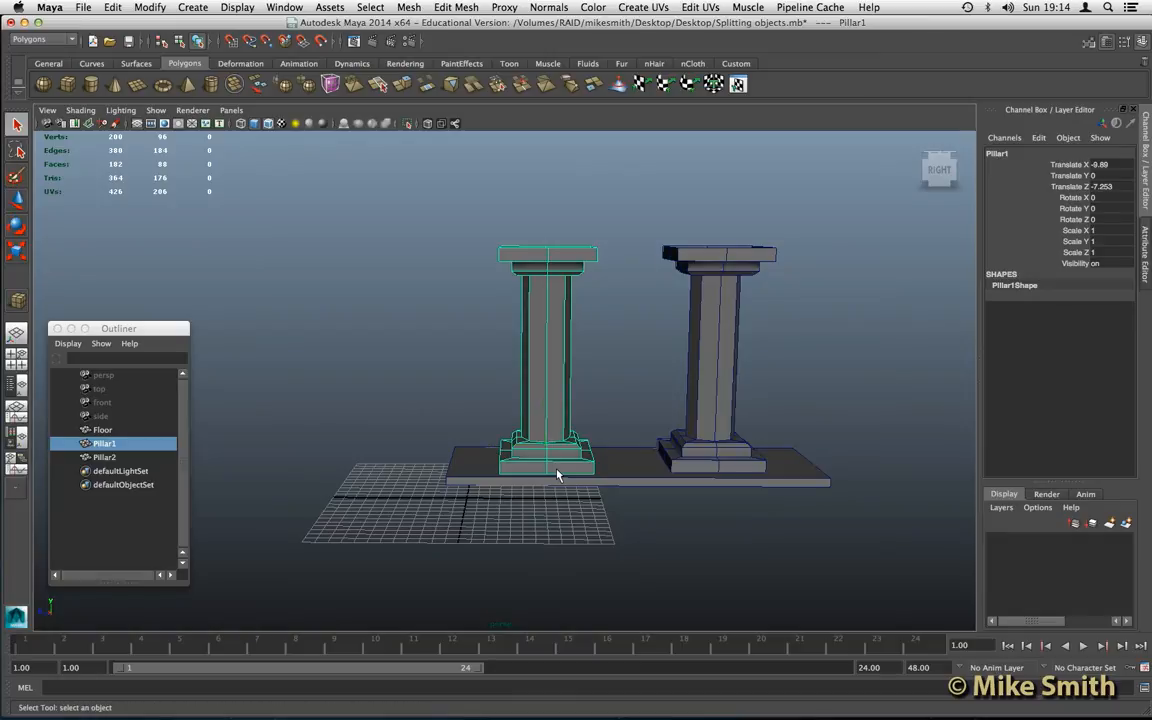
pyautogui.moveTo(527, 458)
pyautogui.keyDown('alt'); pyautogui.mouseDown()
pyautogui.moveTo(527, 442)
pyautogui.moveTo(522, 458)
pyautogui.mouseUp(); pyautogui.keyUp('alt')
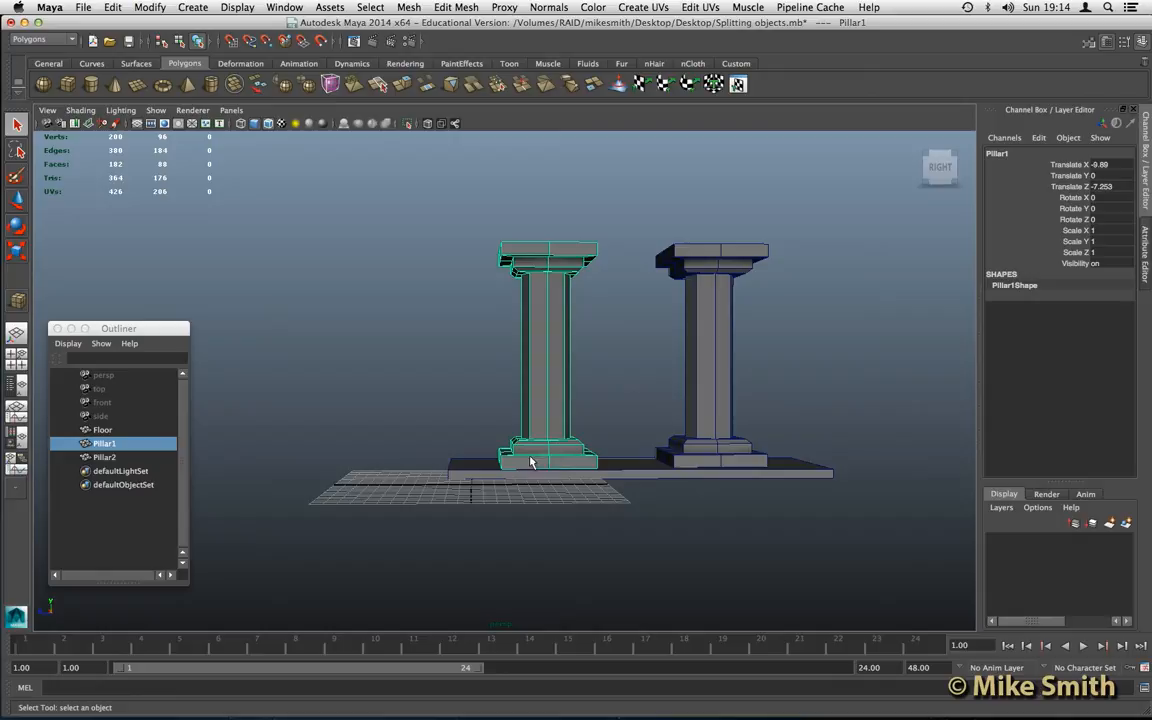
pyautogui.keyDown('alt'); pyautogui.moveTo(512, 465); pyautogui.dragTo(524, 450); pyautogui.keyUp('alt')
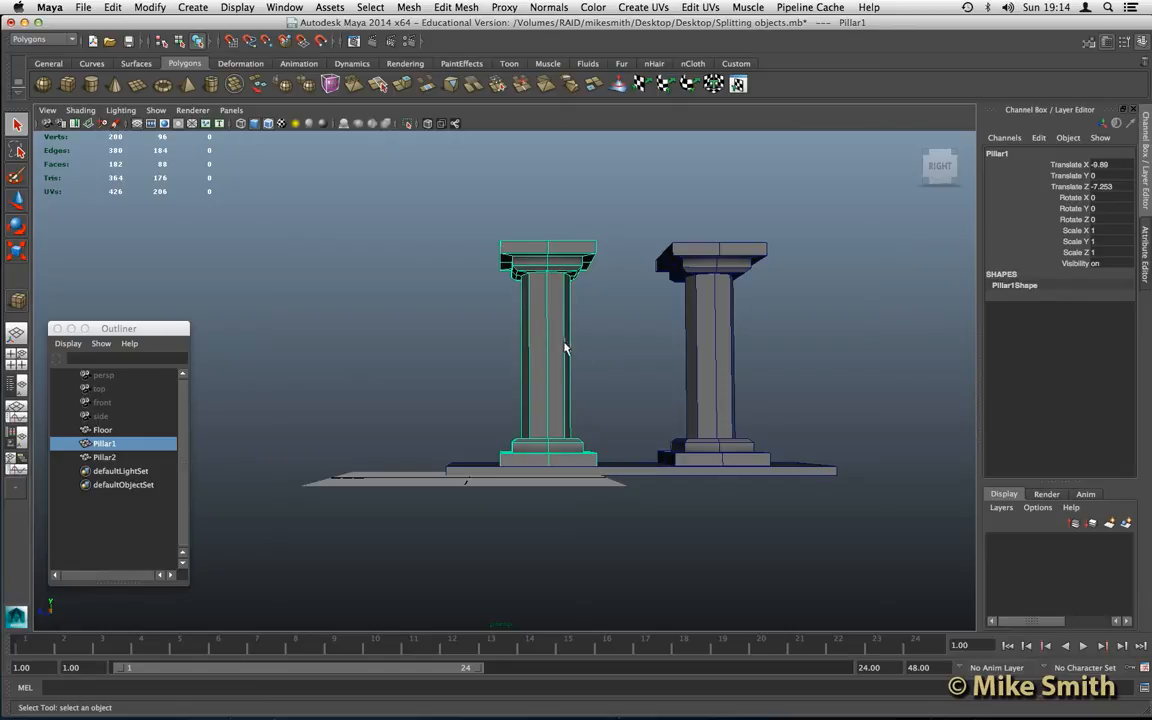
pyautogui.moveTo(549, 352)
pyautogui.keyDown('alt'); pyautogui.mouseDown()
pyautogui.moveTo(541, 343)
pyautogui.moveTo(550, 350)
pyautogui.mouseUp(); pyautogui.keyUp('alt')
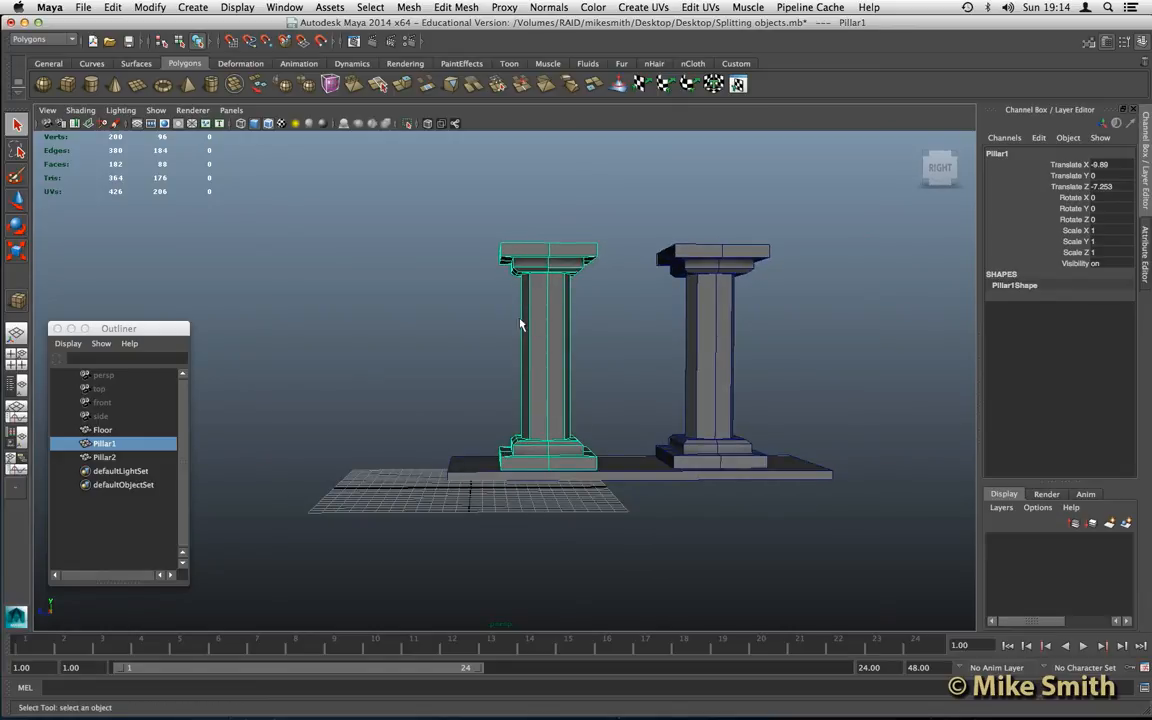
pyautogui.keyDown('alt'); pyautogui.moveTo(507, 391); pyautogui.dragTo(506, 404); pyautogui.keyUp('alt')
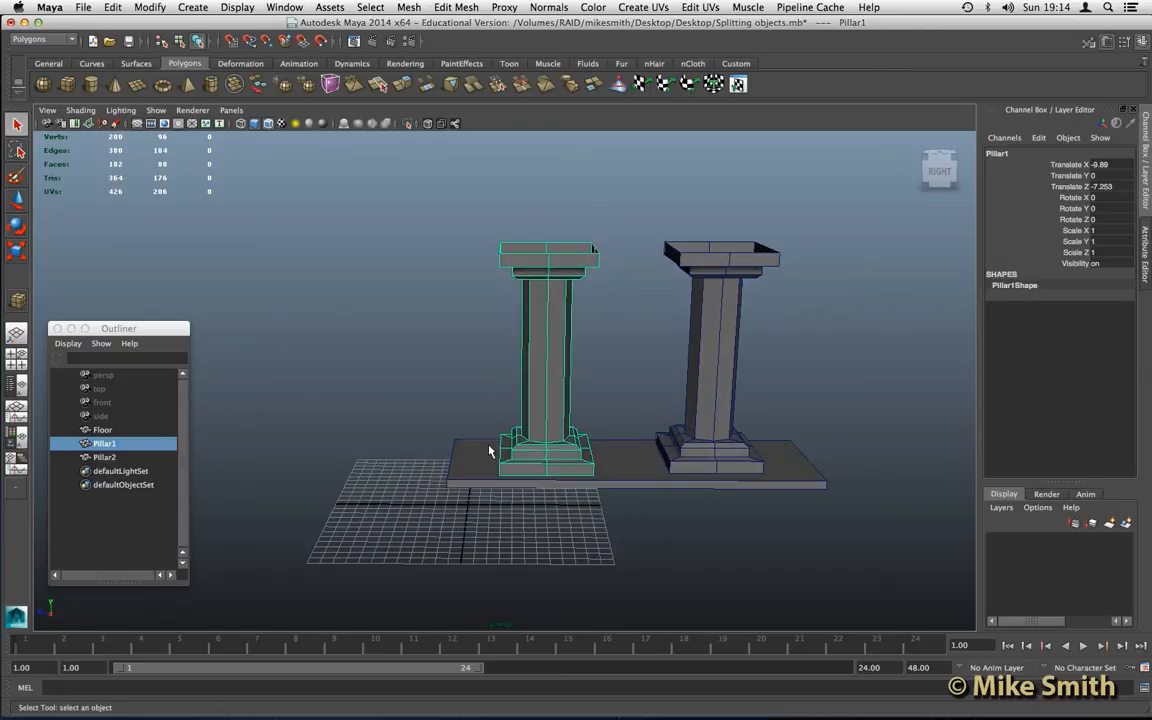
pyautogui.keyDown('alt'); pyautogui.moveTo(488, 456); pyautogui.dragTo(509, 427); pyautogui.keyUp('alt')
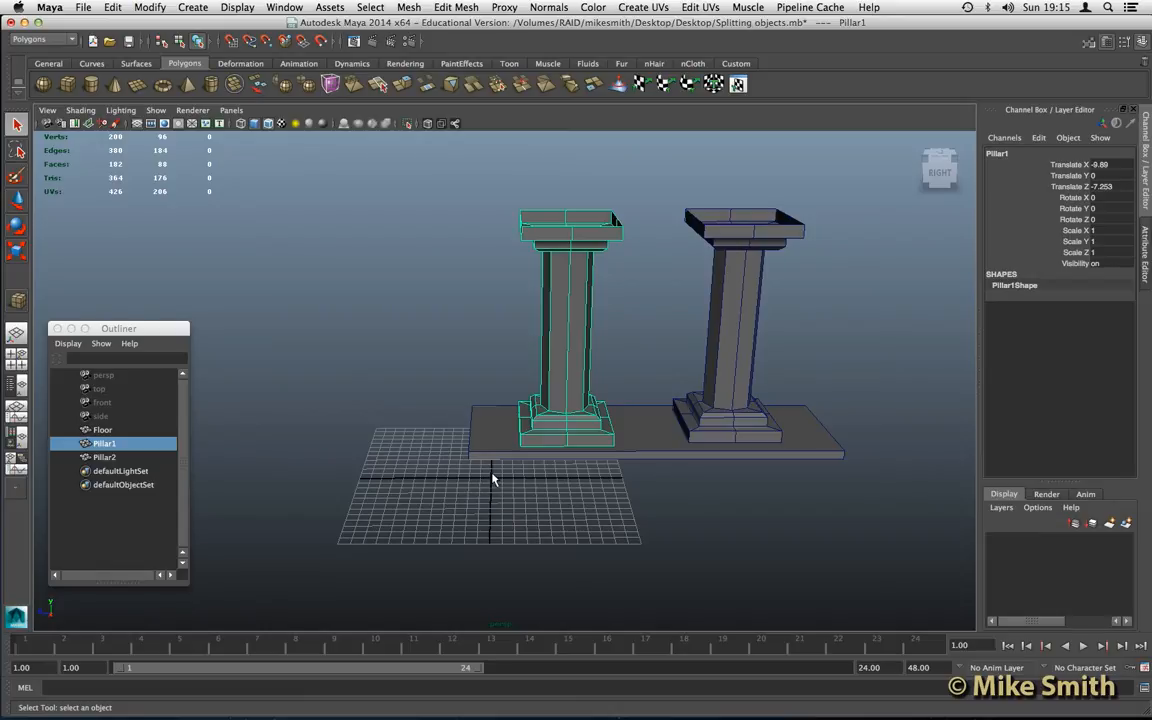
pyautogui.keyDown('alt'); pyautogui.moveTo(558, 391); pyautogui.dragTo(565, 390); pyautogui.keyUp('alt')
pyautogui.keyDown('alt'); pyautogui.moveTo(566, 390); pyautogui.dragTo(558, 412, button='middle'); pyautogui.keyUp('alt')
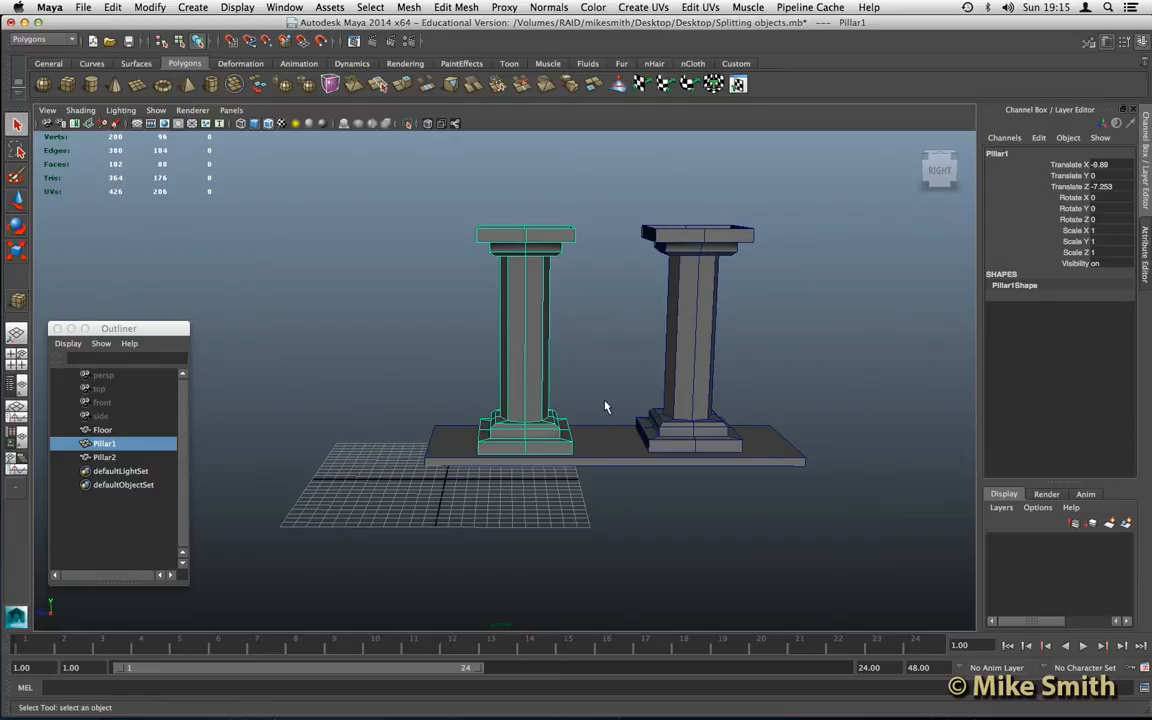
# - Move Pillar2 along Z off the end of the floor, to about -57.6
pyautogui.scroll(-3, 605, 407)
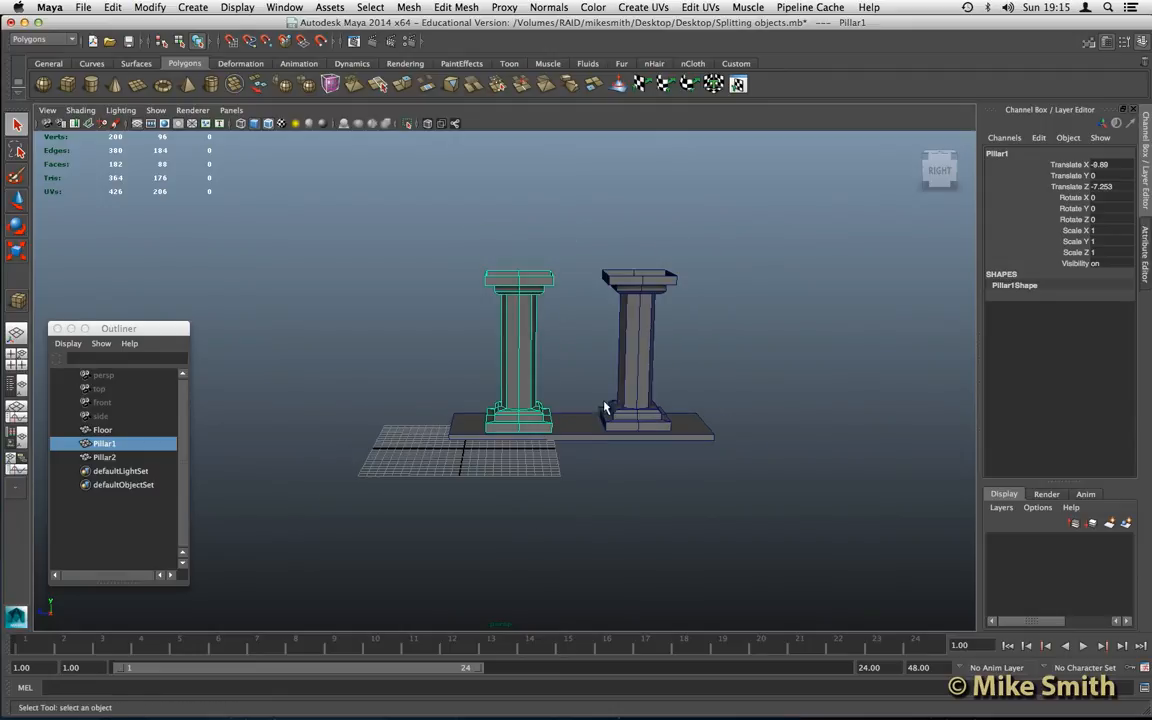
pyautogui.click(631, 350)
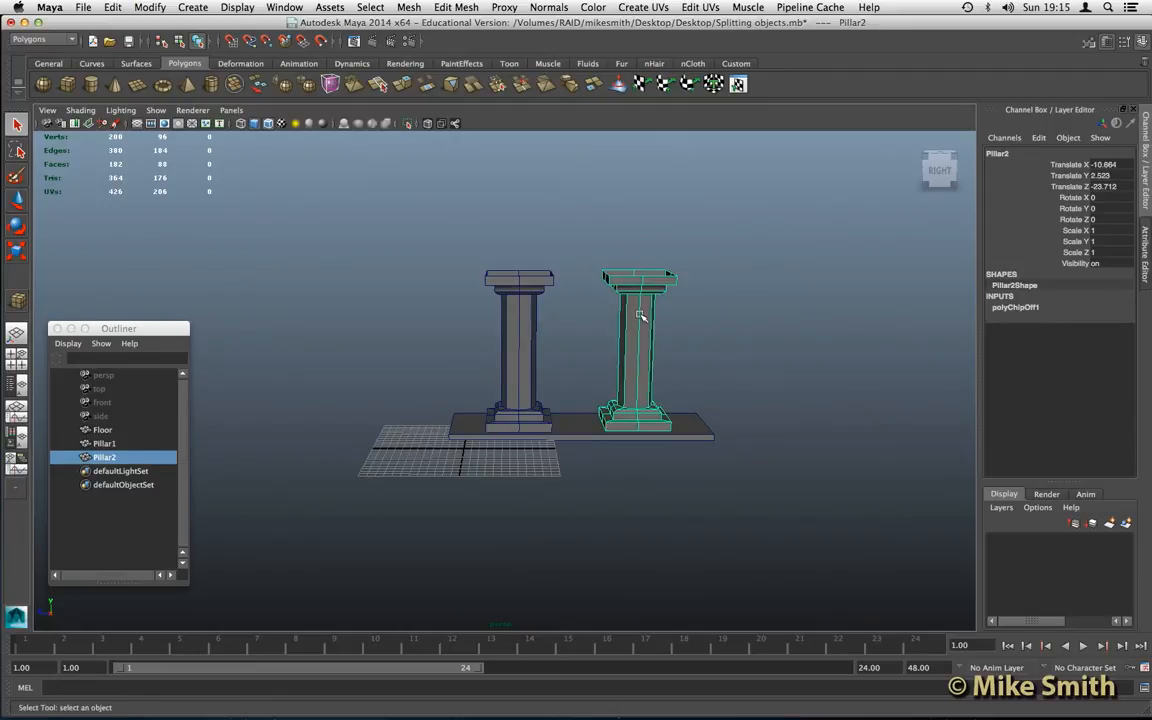
pyautogui.press('w')
pyautogui.moveTo(626, 398); pyautogui.dragTo(898, 397)
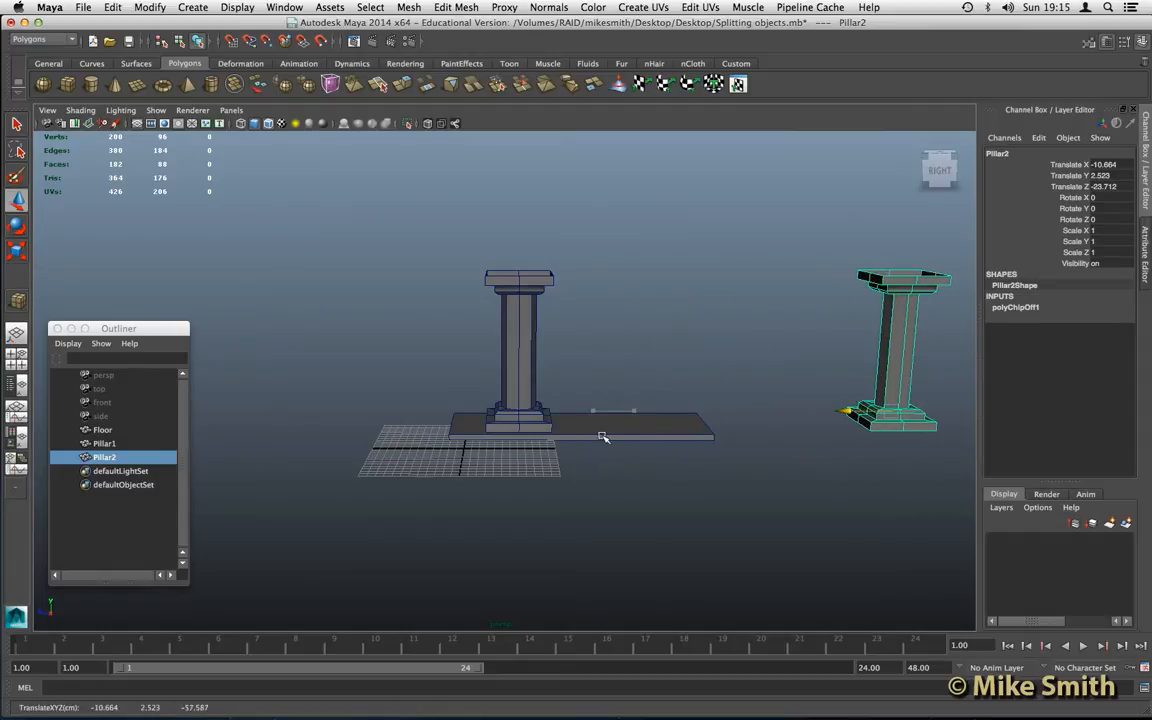
# - Freeze the transformations of Pillar1
pyautogui.scroll(4, 482, 440)
pyautogui.click(529, 350)
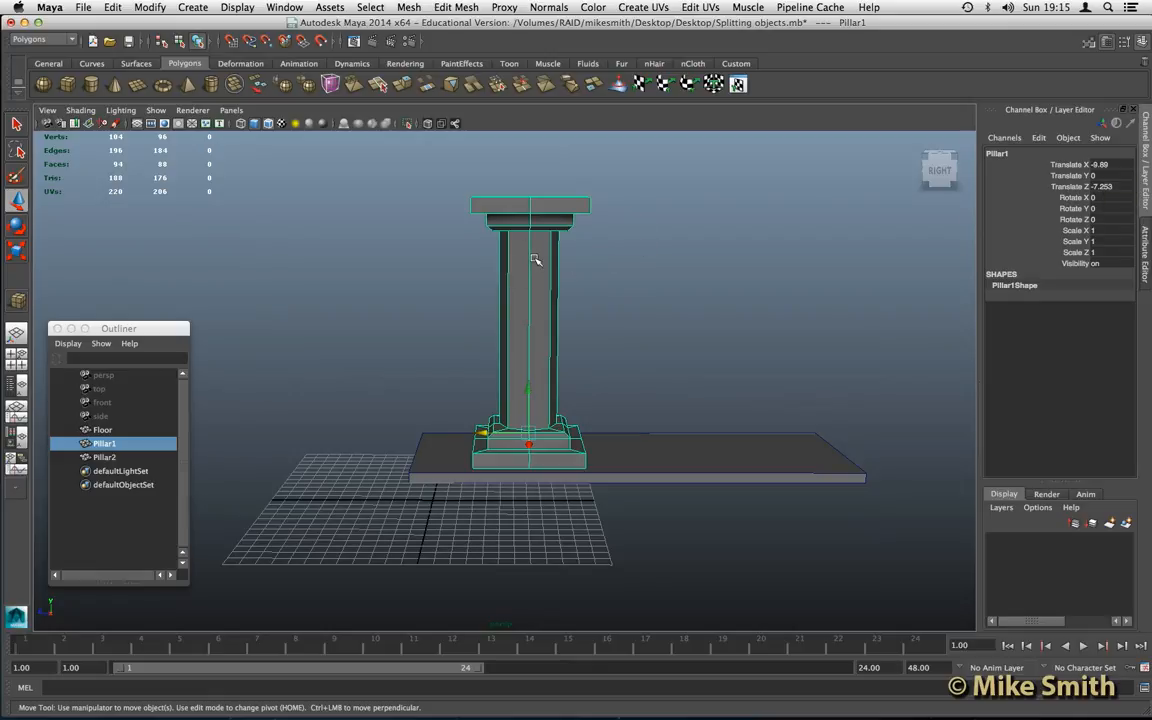
pyautogui.click(150, 8)
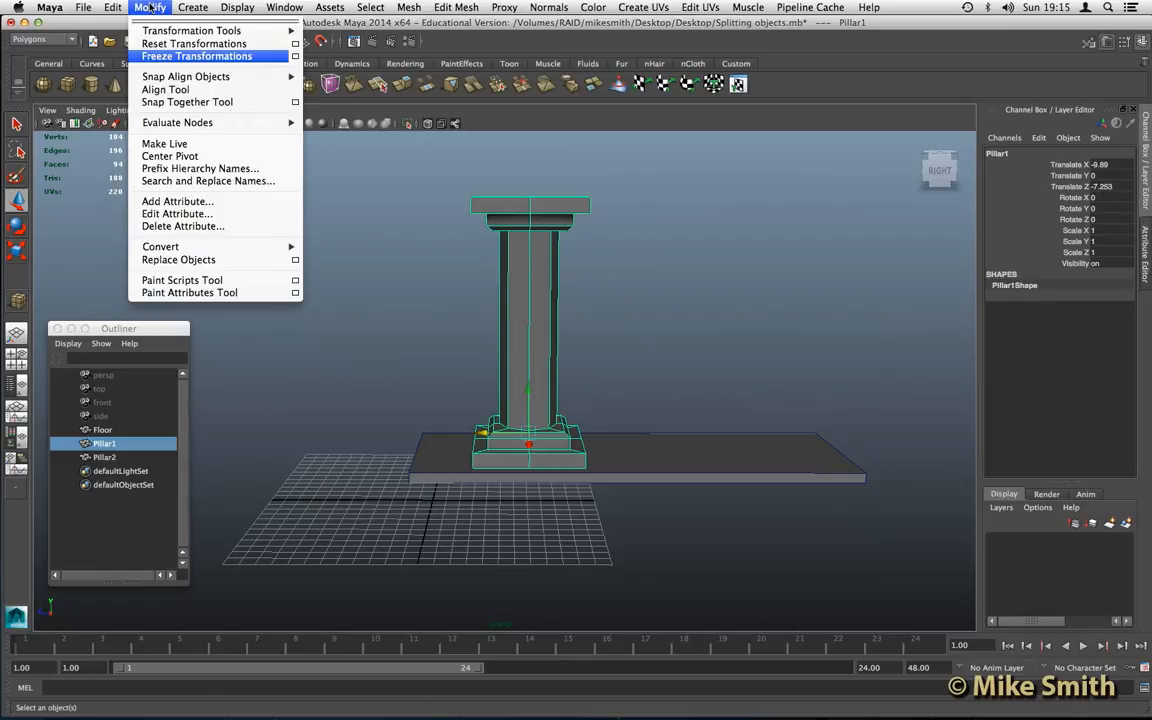
pyautogui.click(205, 57)
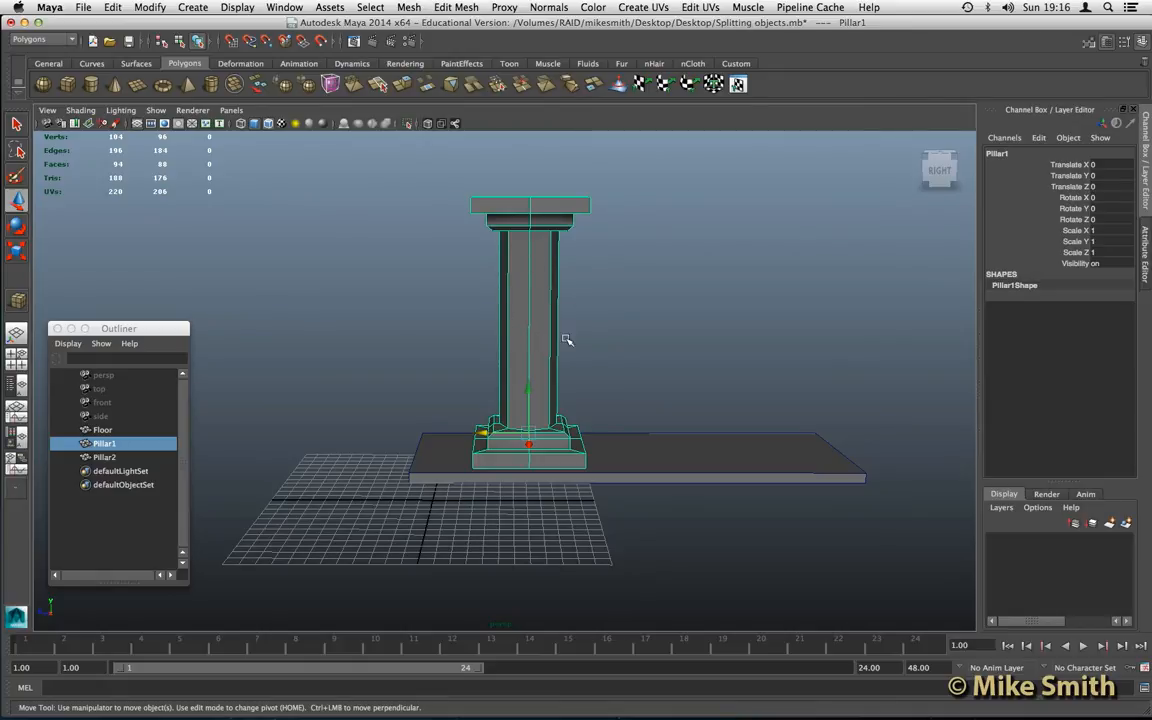
# - Duplicate Pillar1 four times, spacing the copies in a row at Translate Z of about 10.6, 20.5, 30.4 and 40.7
pyautogui.keyDown('alt'); pyautogui.moveTo(609, 352); pyautogui.dragTo(558, 352); pyautogui.keyUp('alt')
pyautogui.keyDown('alt'); pyautogui.moveTo(589, 347); pyautogui.dragTo(693, 340, button='middle'); pyautogui.keyUp('alt')
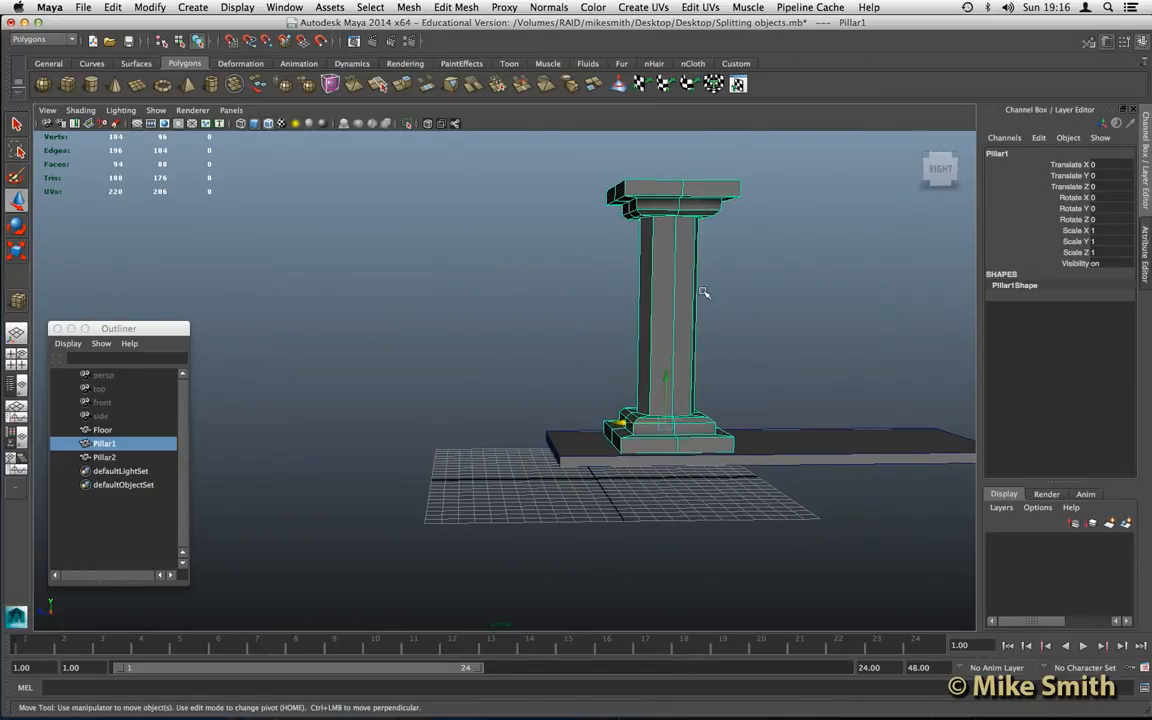
pyautogui.hotkey('ctrl', 'd')
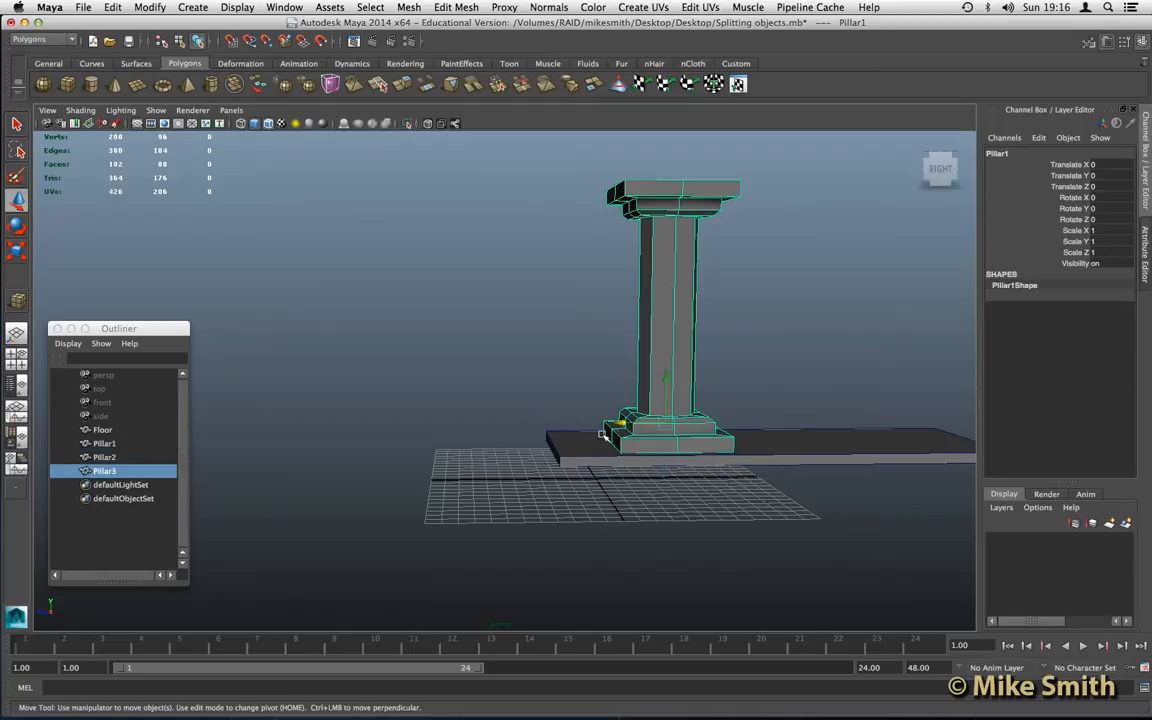
pyautogui.moveTo(621, 424); pyautogui.dragTo(251, 416)
pyautogui.hotkey('ctrl', 'd')
pyautogui.hotkey('ctrl', 'd')
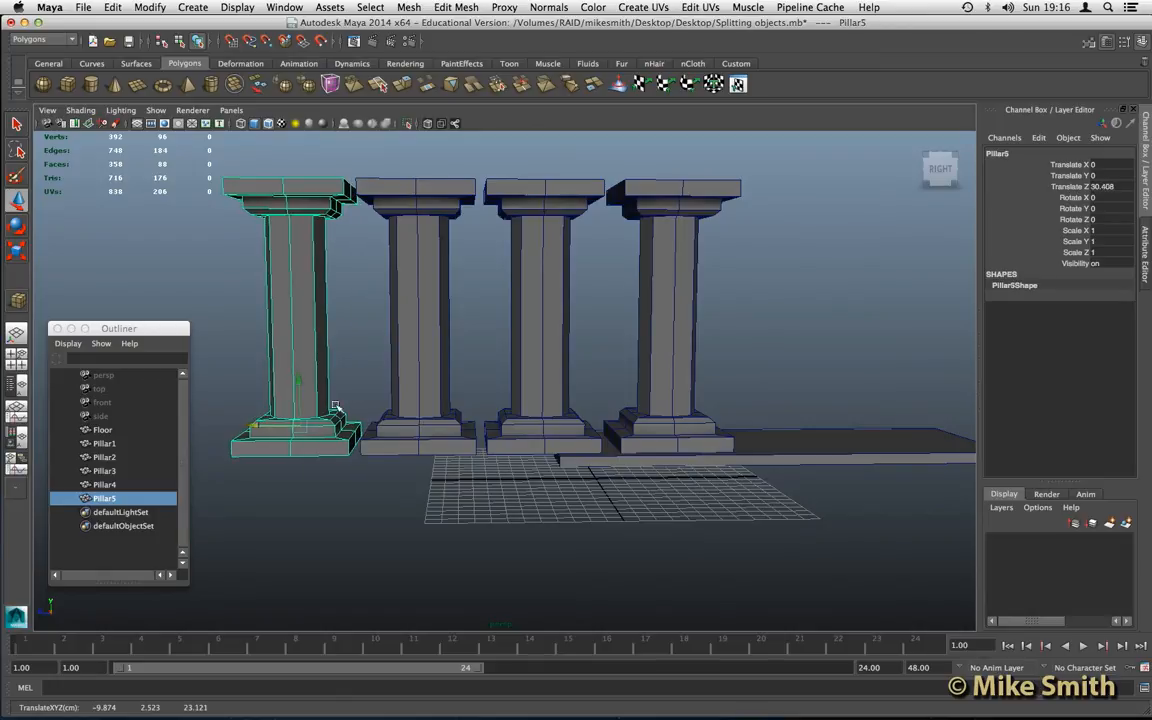
pyautogui.hotkey('ctrl', 'd')
pyautogui.moveTo(254, 428); pyautogui.dragTo(128, 430)
# - Delete all faces of Pillar6 except those of its bottom base slab
pyautogui.keyDown('alt'); pyautogui.moveTo(403, 388); pyautogui.dragTo(495, 392, button='middle'); pyautogui.keyUp('alt')
pyautogui.keyDown('alt'); pyautogui.moveTo(350, 399); pyautogui.dragTo(404, 399, button='middle'); pyautogui.keyUp('alt')
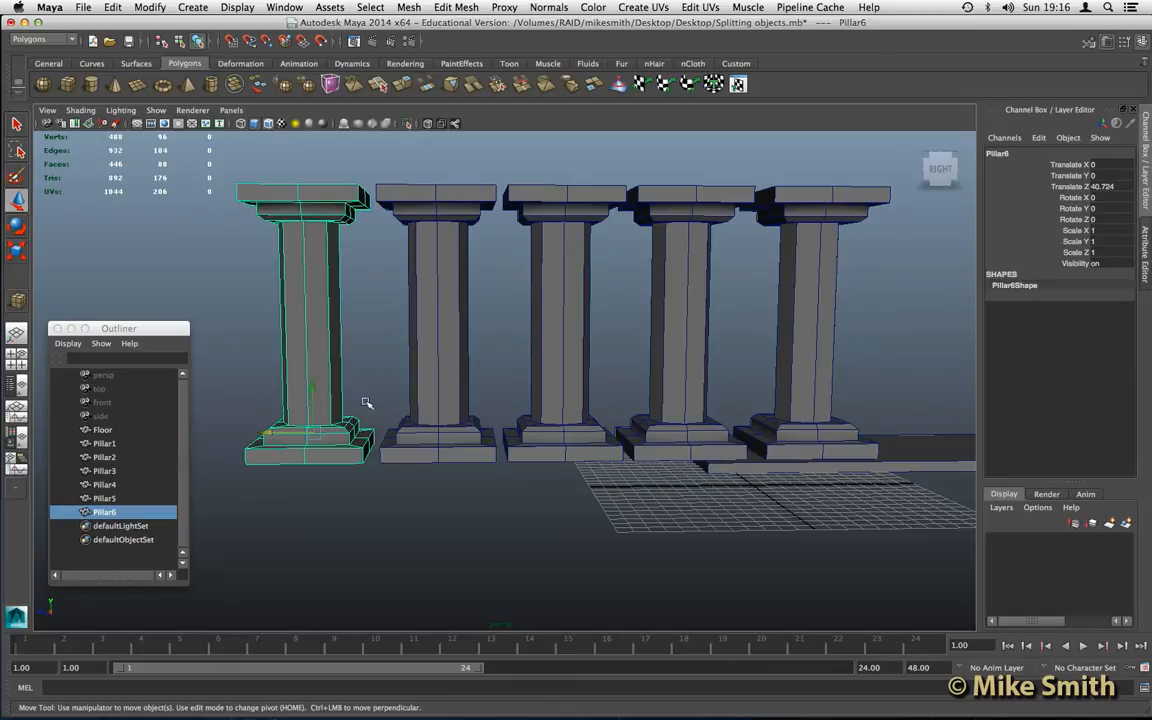
pyautogui.keyDown('alt'); pyautogui.moveTo(373, 411); pyautogui.dragTo(383, 402); pyautogui.keyUp('alt')
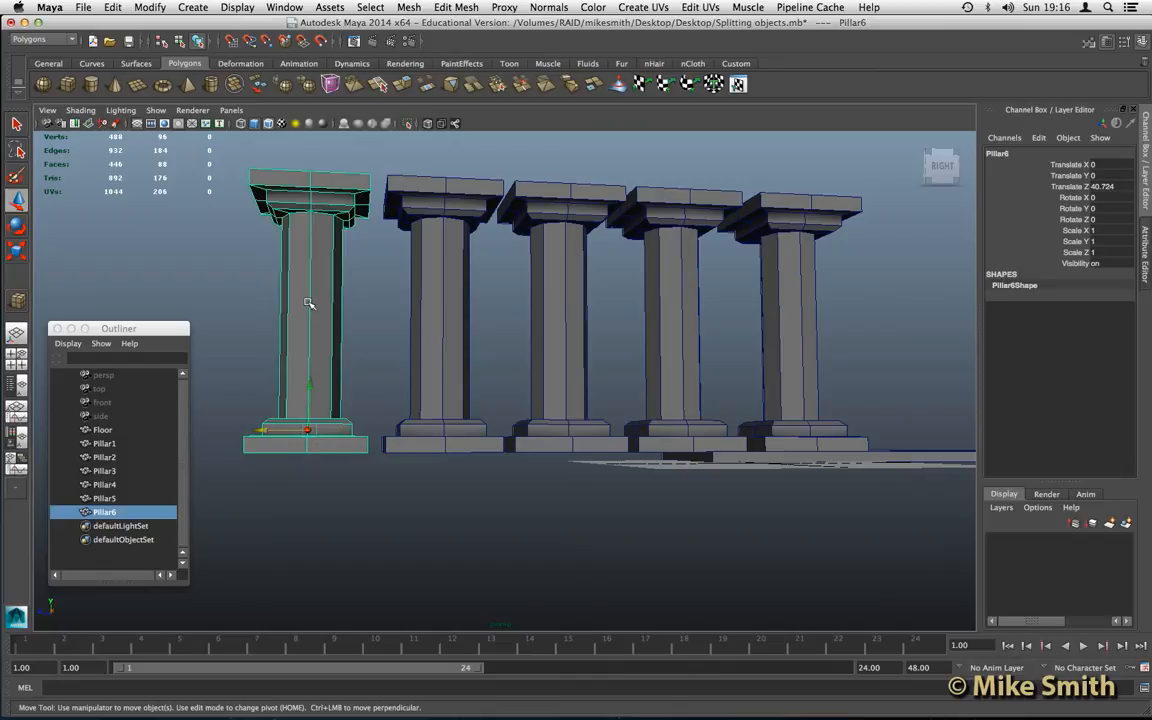
pyautogui.moveTo(308, 303); pyautogui.dragTo(304, 336, button='right')
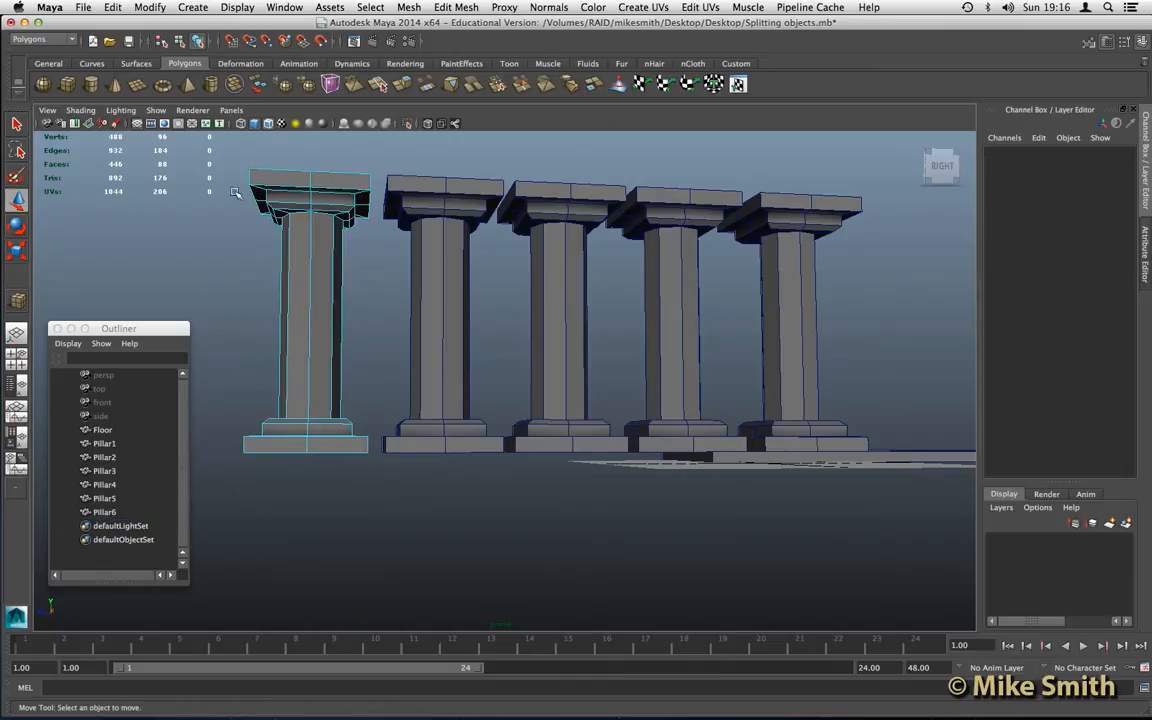
pyautogui.moveTo(222, 150); pyautogui.dragTo(417, 430)
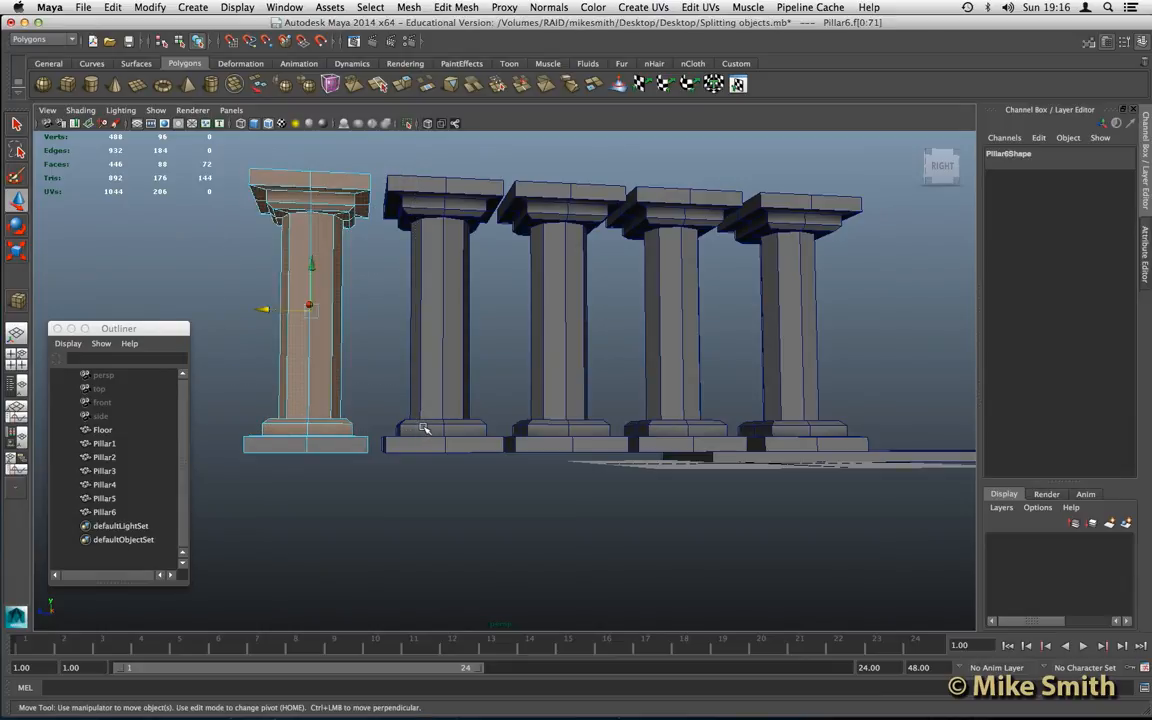
pyautogui.press('Delete')
# - Delete all faces of Pillar5 except those of its top capital slab
pyautogui.keyDown('alt'); pyautogui.moveTo(365, 391); pyautogui.dragTo(427, 352); pyautogui.keyUp('alt')
pyautogui.click(435, 366)
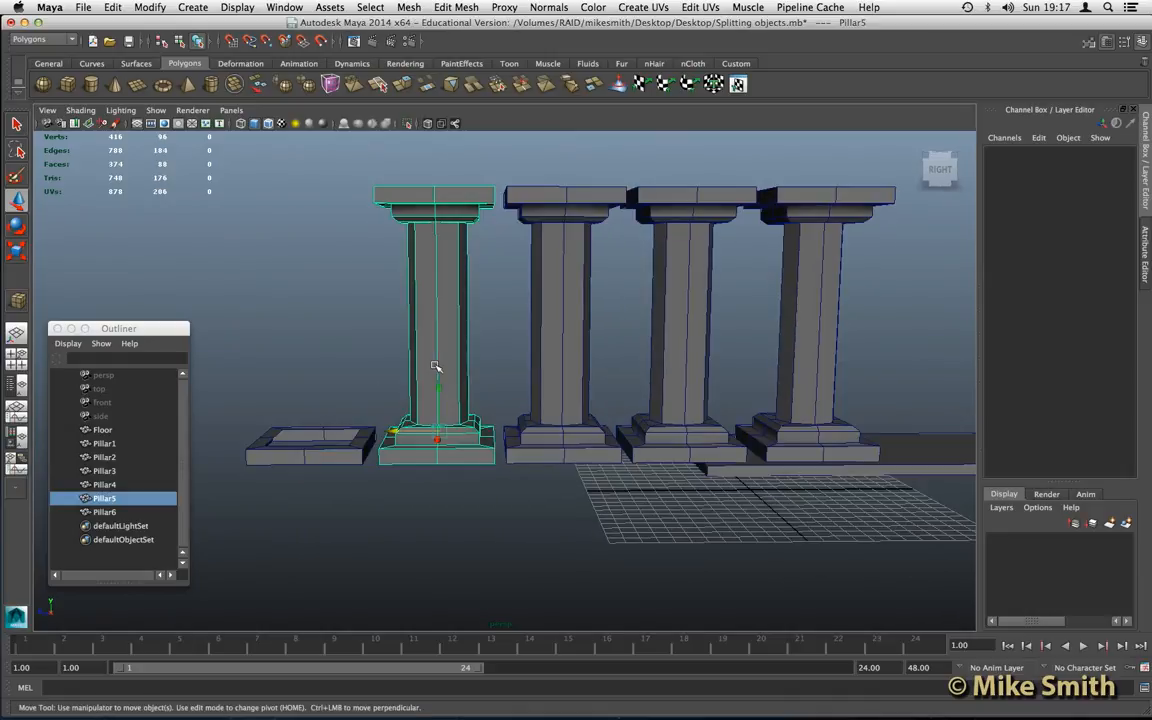
pyautogui.moveTo(425, 338); pyautogui.dragTo(425, 368, button='right')
pyautogui.moveTo(373, 211); pyautogui.dragTo(498, 446)
pyautogui.moveTo(290, 324)
pyautogui.keyDown('alt'); pyautogui.mouseDown()
pyautogui.moveTo(393, 309)
pyautogui.moveTo(403, 272)
pyautogui.moveTo(498, 302)
pyautogui.moveTo(296, 322)
pyautogui.mouseUp(); pyautogui.keyUp('alt')
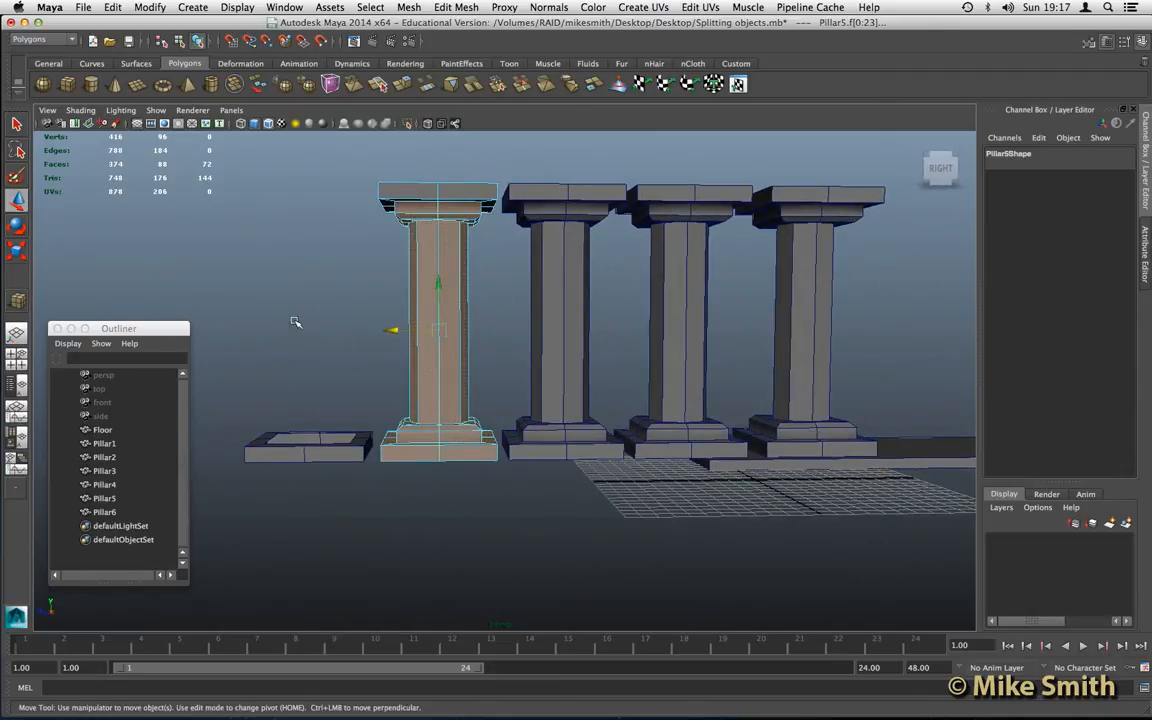
pyautogui.press('Delete')
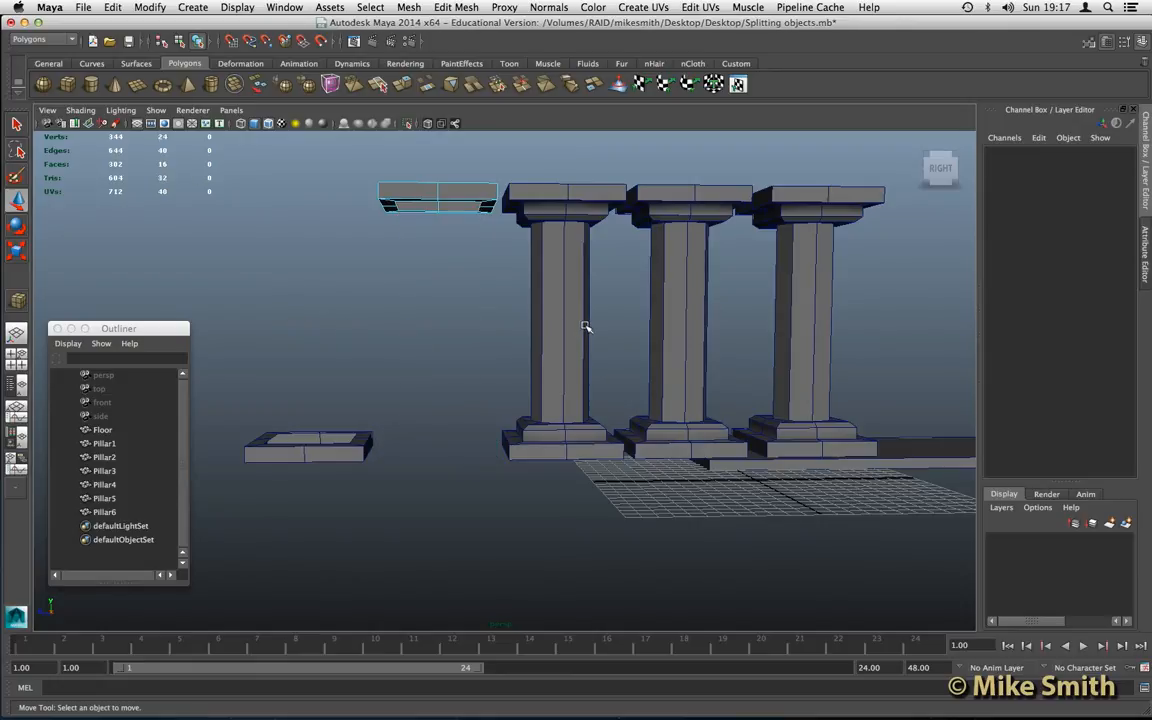
# - Delete the shaft and base faces of Pillar4, keeping only its two-part capital
pyautogui.keyDown('alt'); pyautogui.moveTo(567, 328); pyautogui.dragTo(504, 291, button='middle'); pyautogui.keyUp('alt')
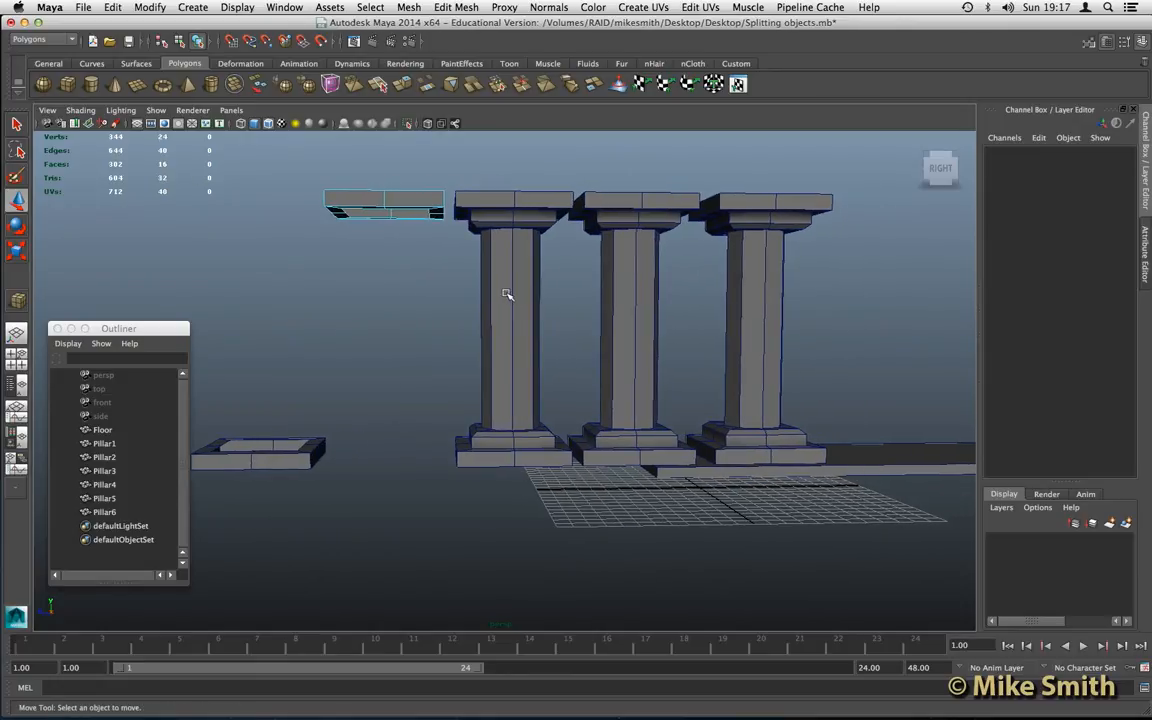
pyautogui.click(507, 294)
pyautogui.rightClick(507, 296)
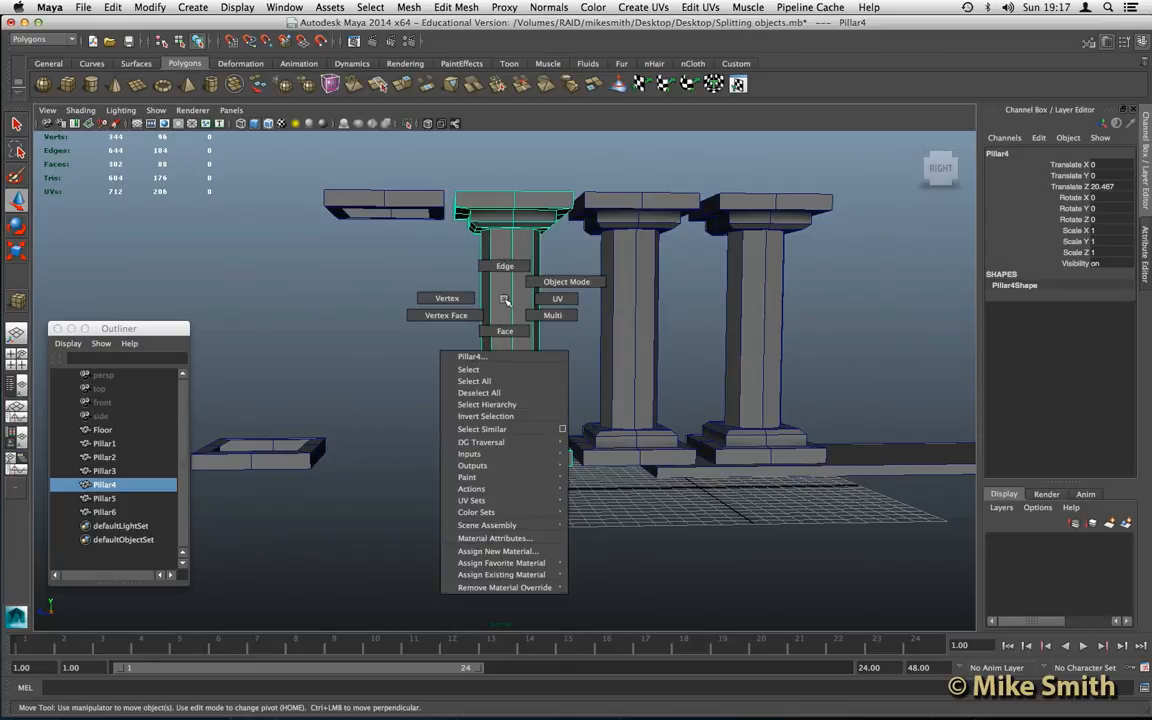
pyautogui.moveTo(505, 329); pyautogui.dragTo(505, 331, button='right')
pyautogui.moveTo(432, 283); pyautogui.dragTo(691, 527)
pyautogui.press('Delete')
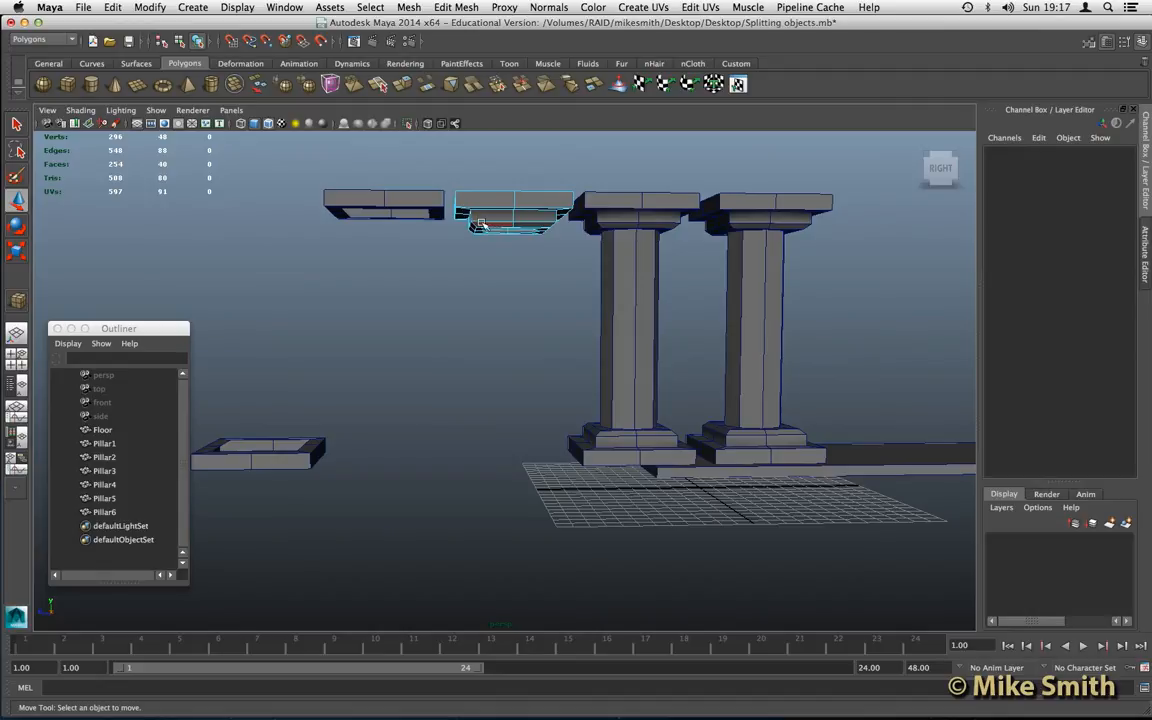
# - Delete the top slab faces of Pillar4, keeping only the lower part of the capital
pyautogui.keyDown('alt'); pyautogui.moveTo(481, 224); pyautogui.dragTo(627, 273); pyautogui.keyUp('alt')
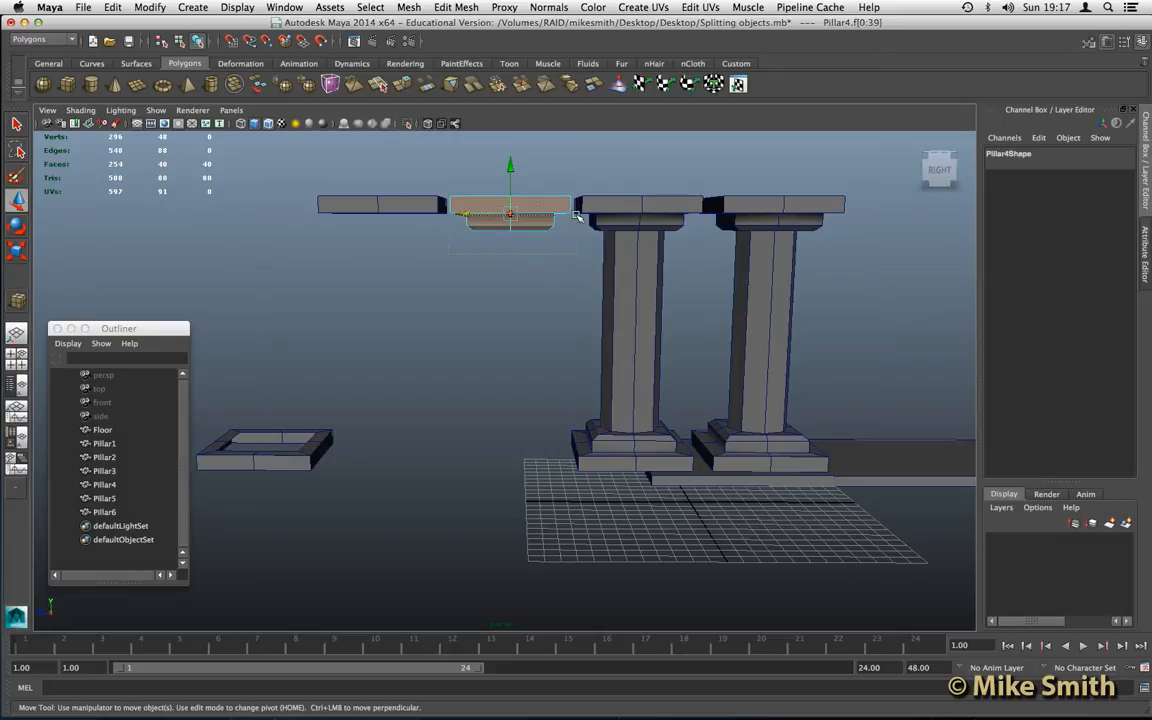
pyautogui.keyDown('ctrl'); pyautogui.moveTo(578, 222); pyautogui.dragTo(462, 224); pyautogui.keyUp('ctrl')
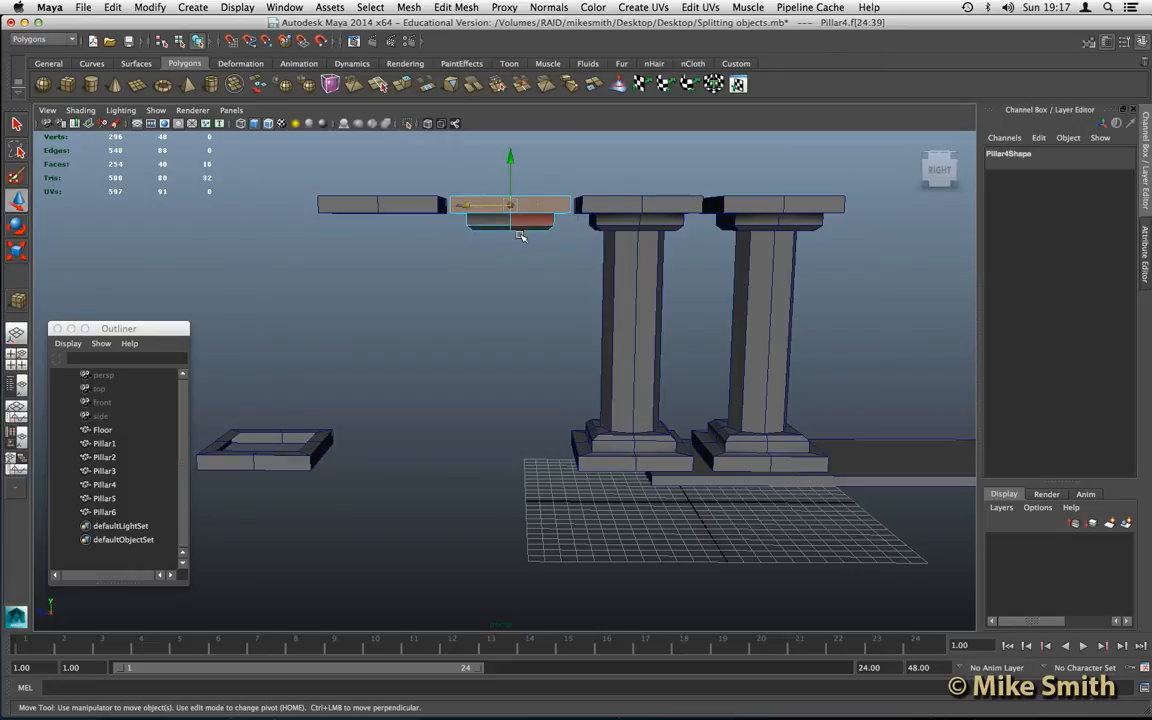
pyautogui.keyDown('alt'); pyautogui.moveTo(517, 255); pyautogui.dragTo(530, 250); pyautogui.keyUp('alt')
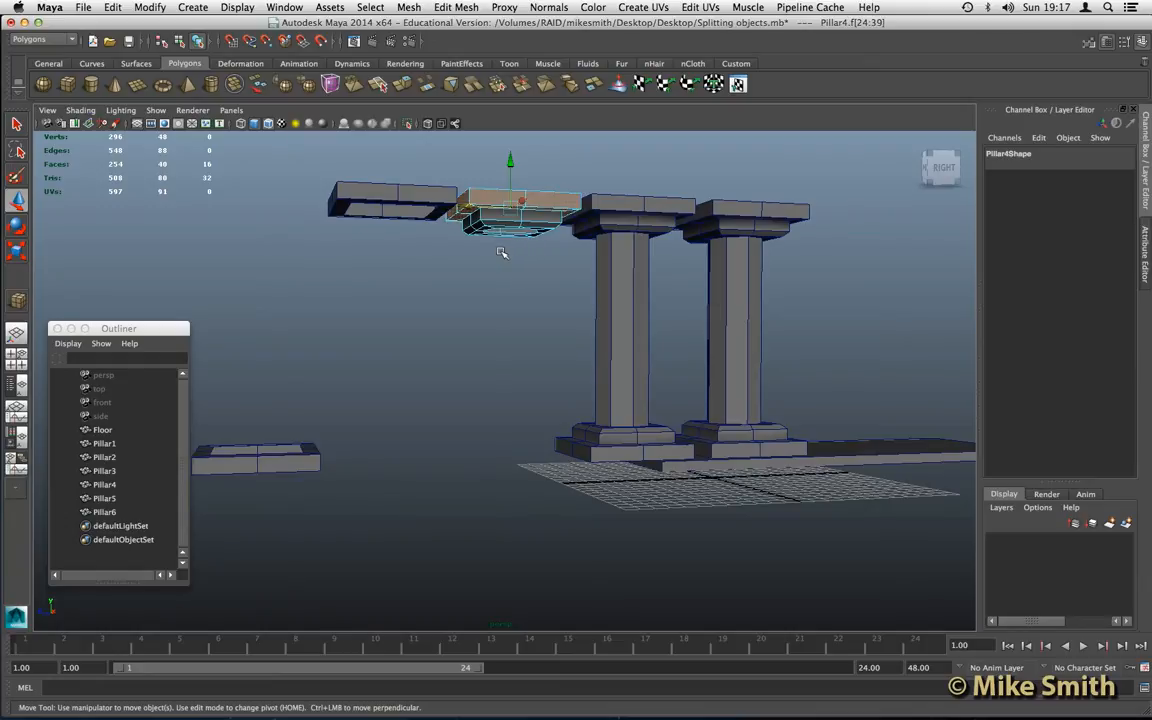
pyautogui.press('Delete')
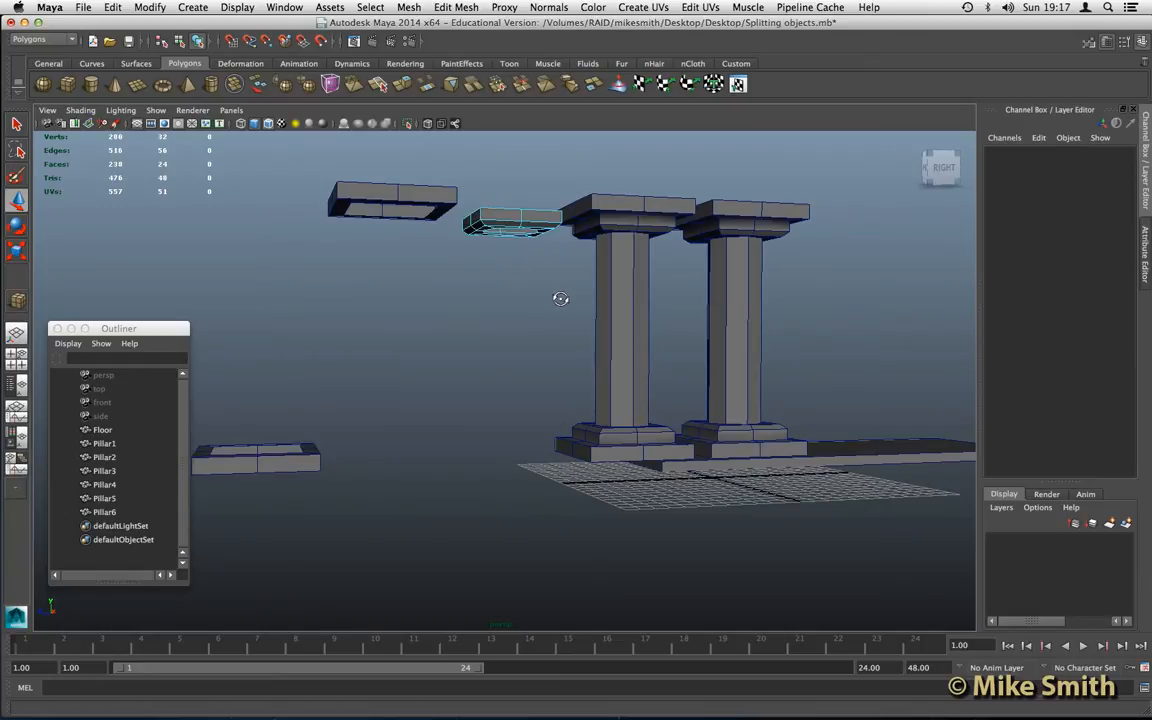
# - Delete the shaft and capital faces of Pillar3, keeping only its two-part base
pyautogui.keyDown('alt'); pyautogui.moveTo(545, 301); pyautogui.dragTo(589, 319); pyautogui.keyUp('alt')
pyautogui.keyDown('alt'); pyautogui.moveTo(553, 314); pyautogui.dragTo(541, 318, button='middle'); pyautogui.keyUp('alt')
pyautogui.click(597, 307)
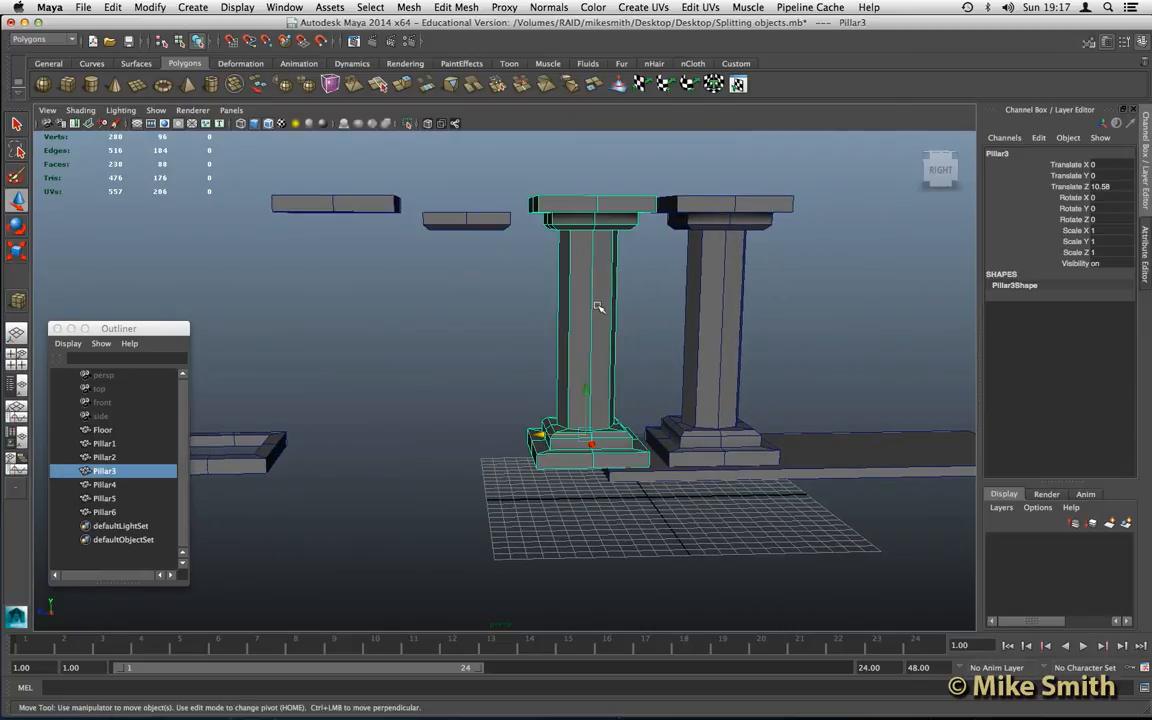
pyautogui.moveTo(587, 304); pyautogui.dragTo(592, 333, button='right')
pyautogui.moveTo(484, 166); pyautogui.dragTo(660, 372)
pyautogui.press('Delete')
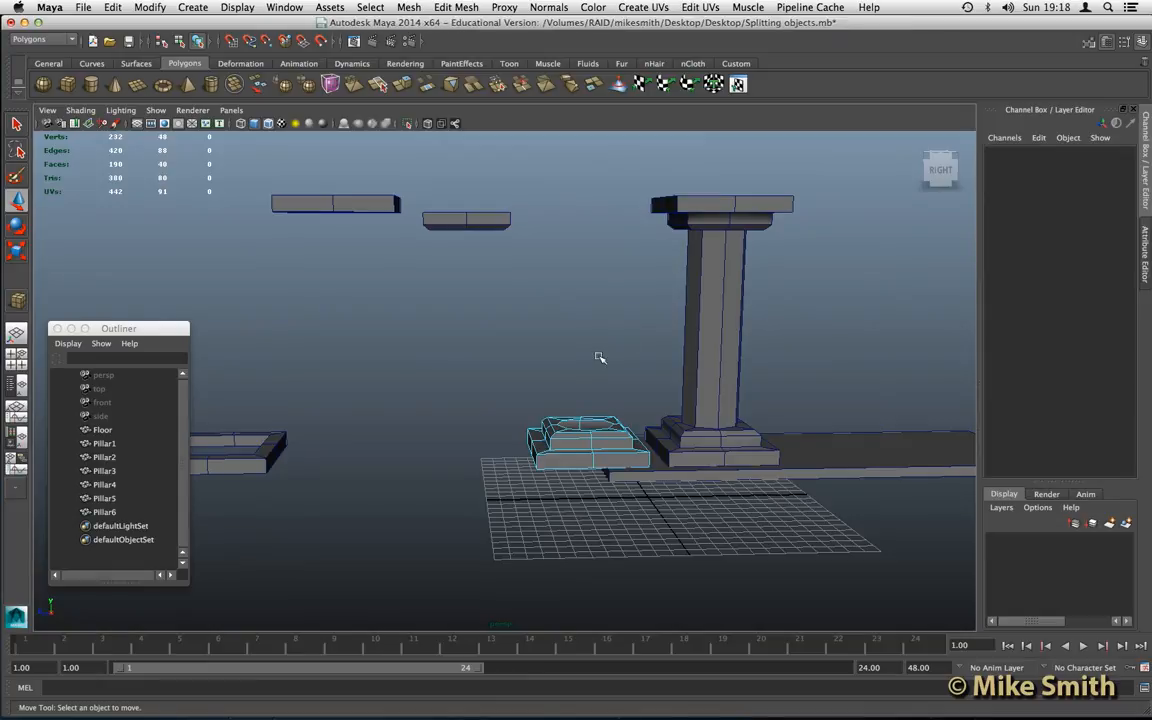
# - Delete the lower slab faces of Pillar3, keeping only the upper part of its base
pyautogui.moveTo(472, 388); pyautogui.dragTo(689, 501)
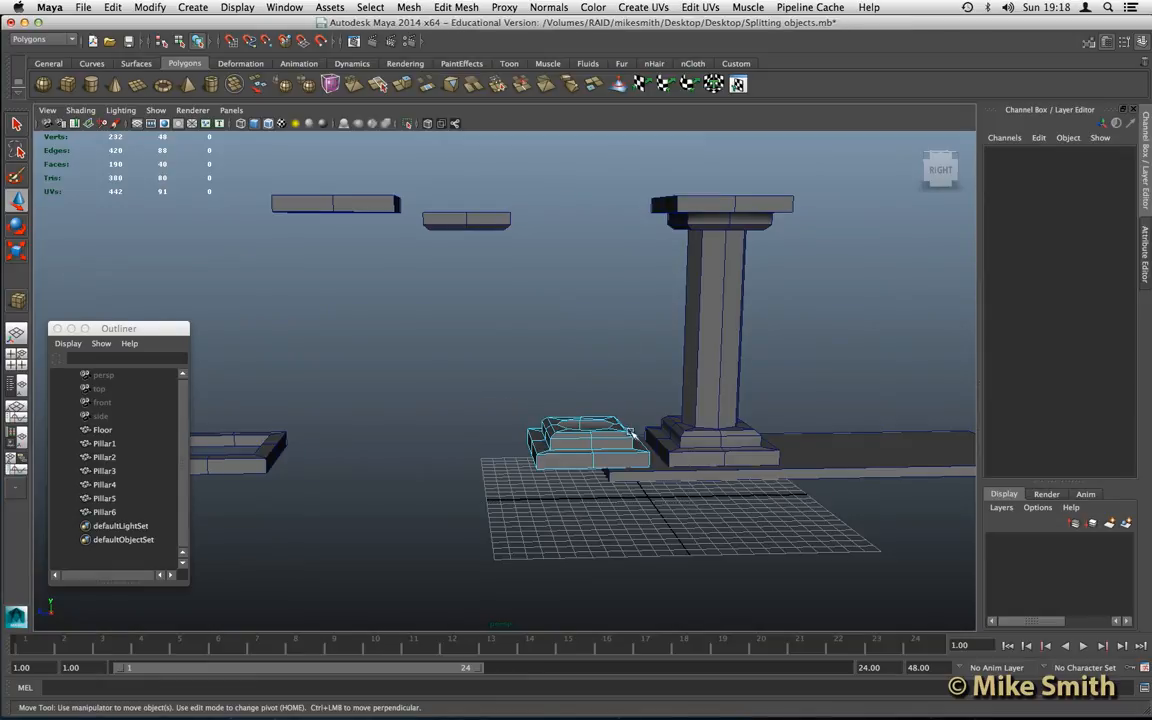
pyautogui.keyDown('alt'); pyautogui.moveTo(643, 437); pyautogui.dragTo(548, 396, button='middle'); pyautogui.keyUp('alt')
pyautogui.keyDown('alt'); pyautogui.moveTo(548, 396); pyautogui.dragTo(544, 396); pyautogui.keyUp('alt')
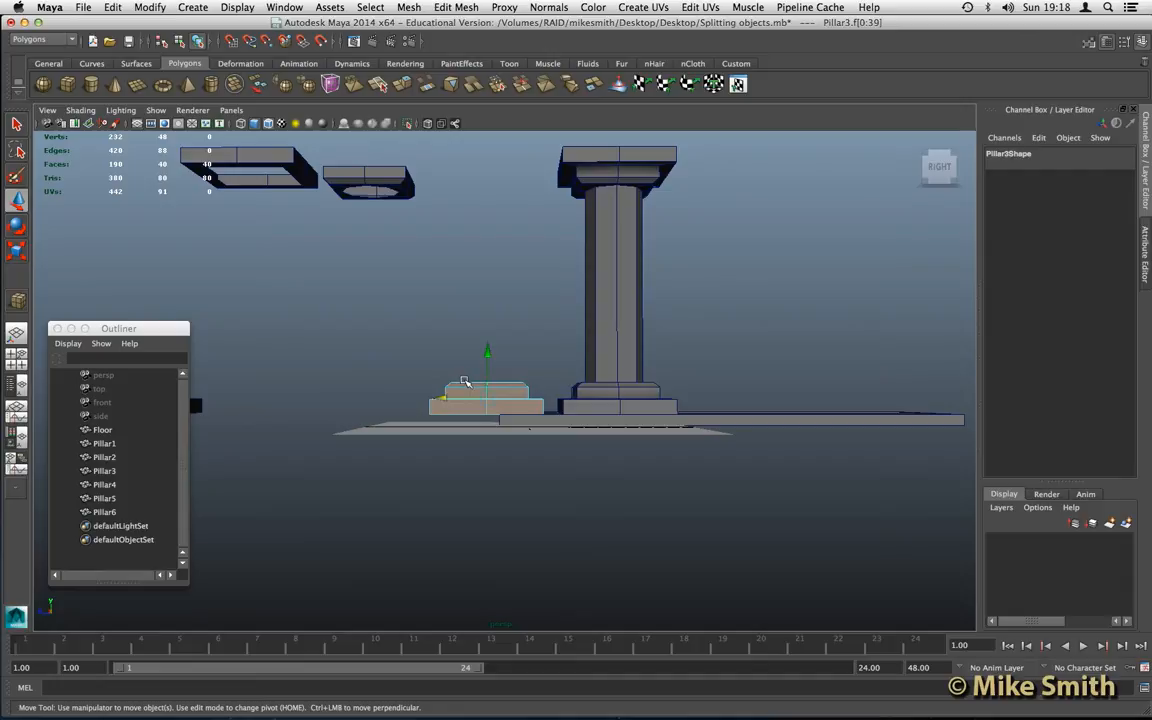
pyautogui.moveTo(391, 341); pyautogui.dragTo(554, 398)
pyautogui.keyDown('alt'); pyautogui.moveTo(420, 358); pyautogui.dragTo(419, 375); pyautogui.keyUp('alt')
pyautogui.press('w')
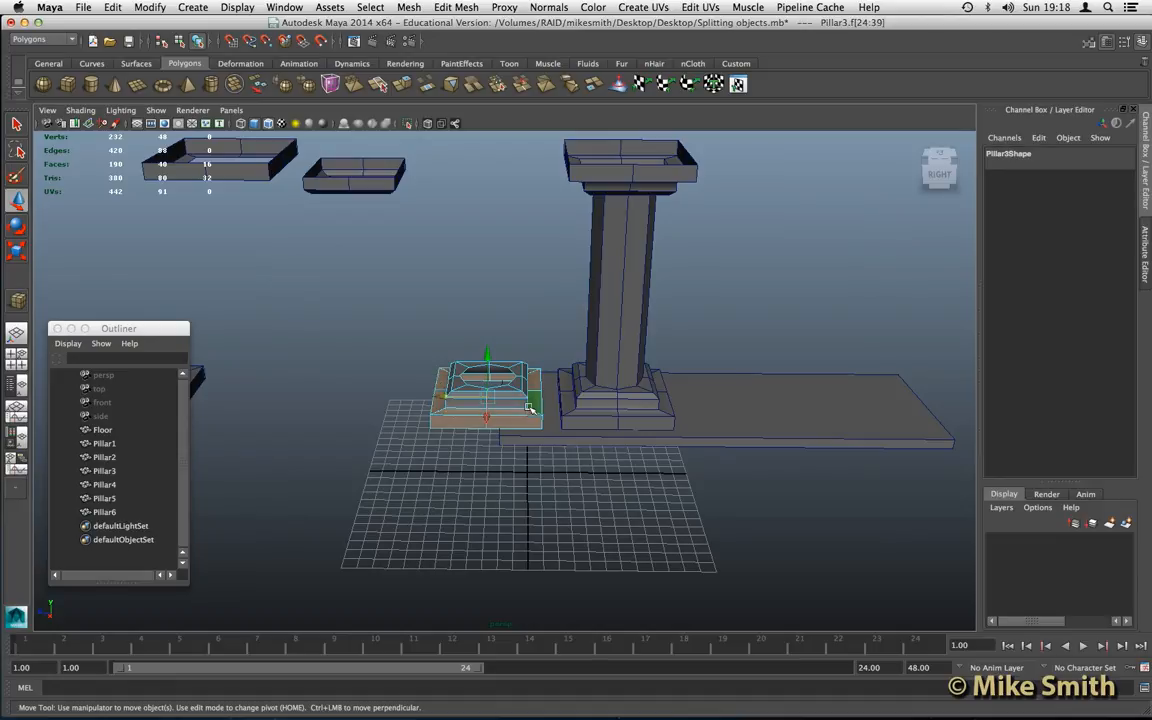
pyautogui.press('Delete')
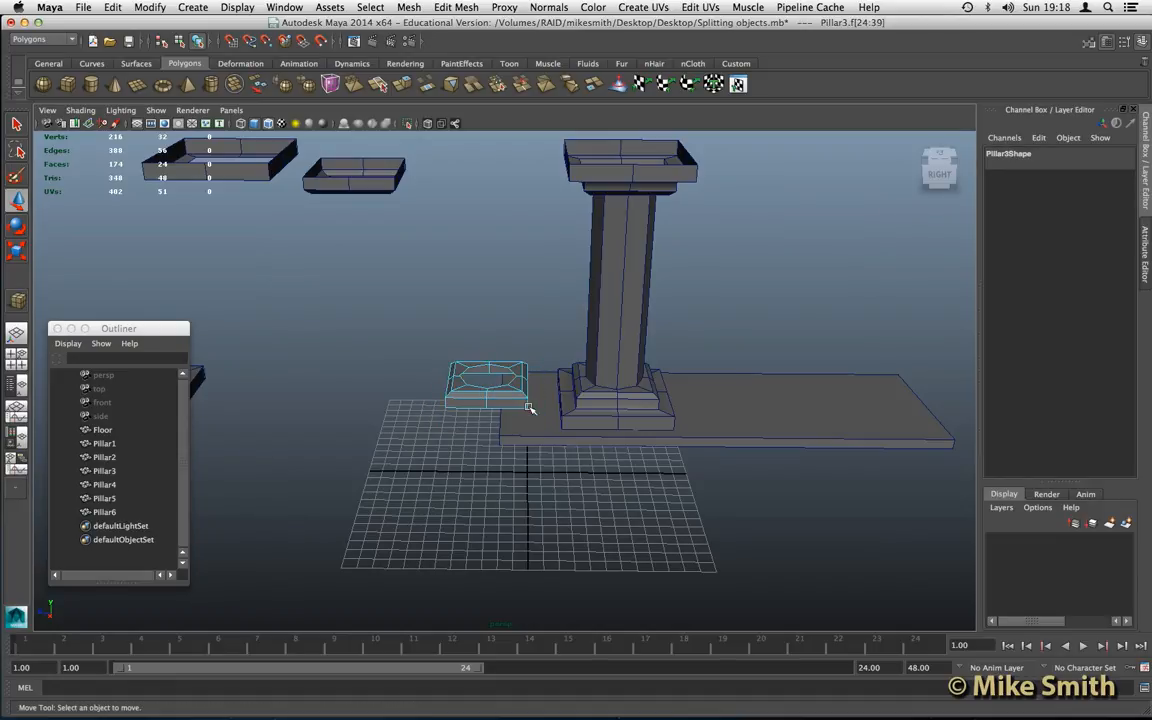
# - Delete the capital and base faces of Pillar1, keeping only its shaft
pyautogui.keyDown('alt'); pyautogui.moveTo(528, 389); pyautogui.dragTo(527, 385); pyautogui.keyUp('alt')
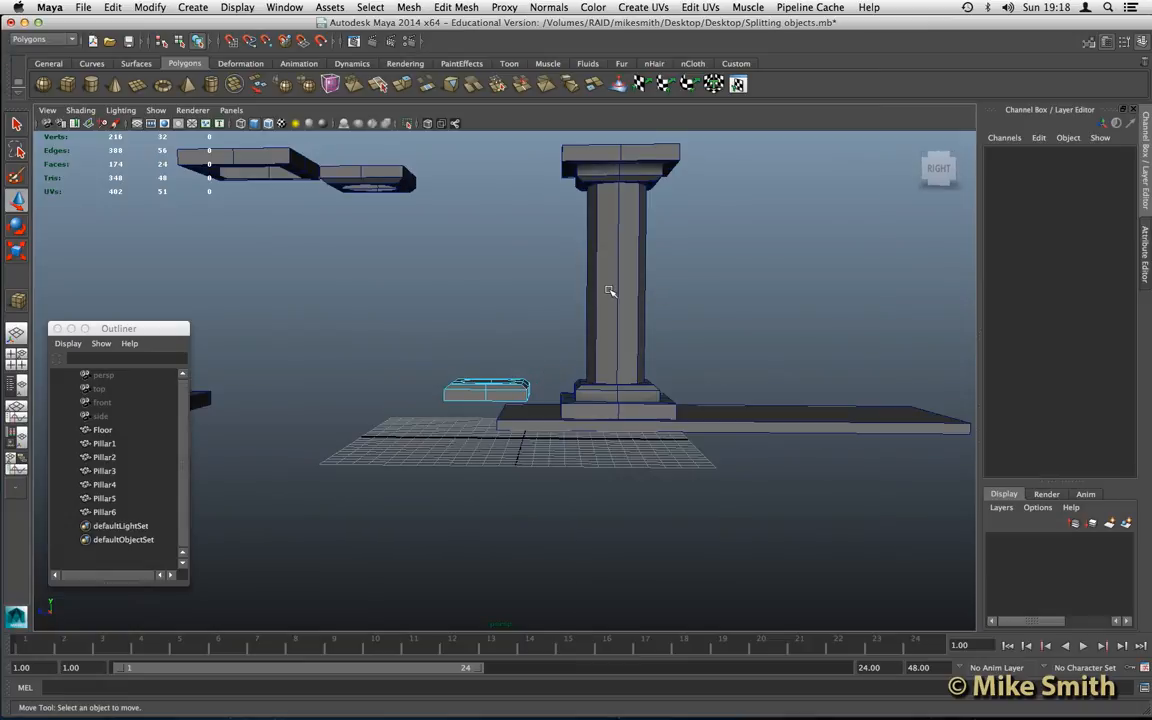
pyautogui.click(607, 272)
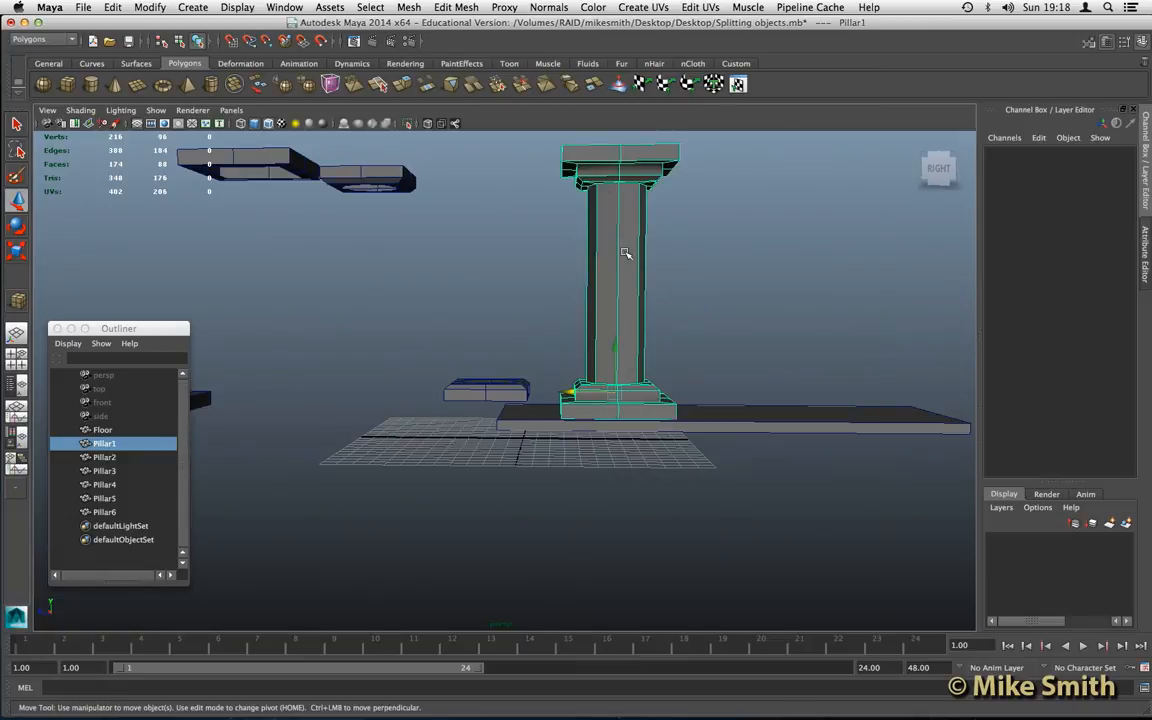
pyautogui.moveTo(609, 265); pyautogui.dragTo(610, 295, button='right')
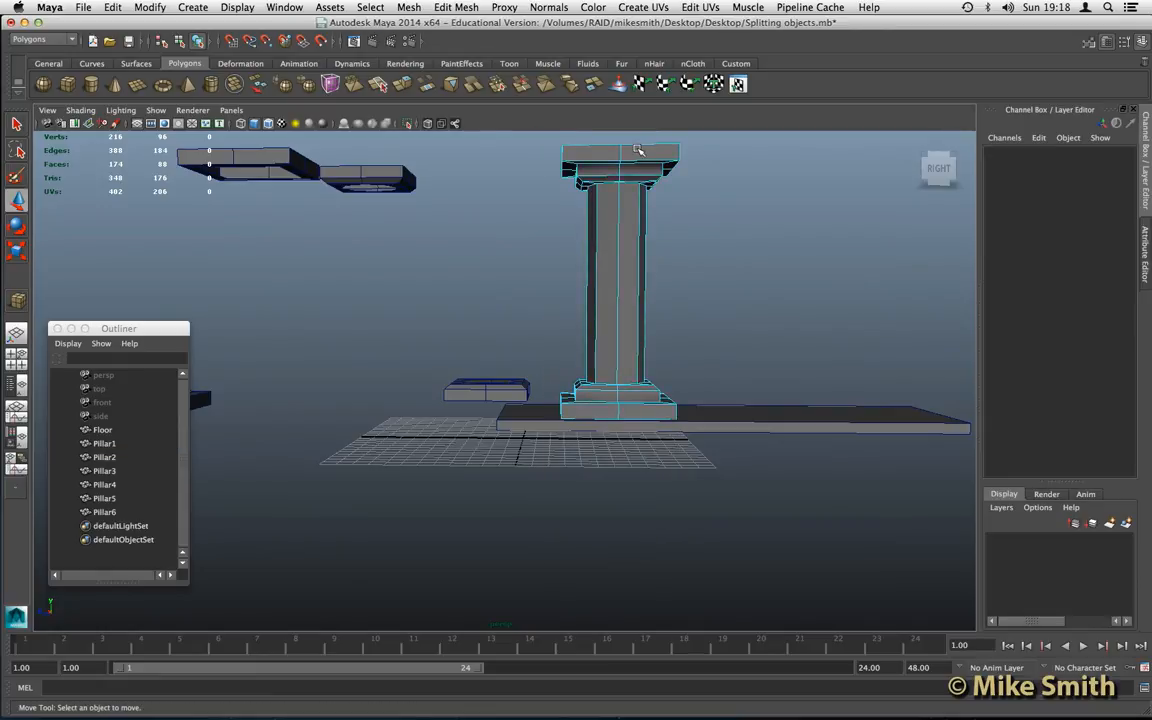
pyautogui.moveTo(764, 437); pyautogui.dragTo(760, 441)
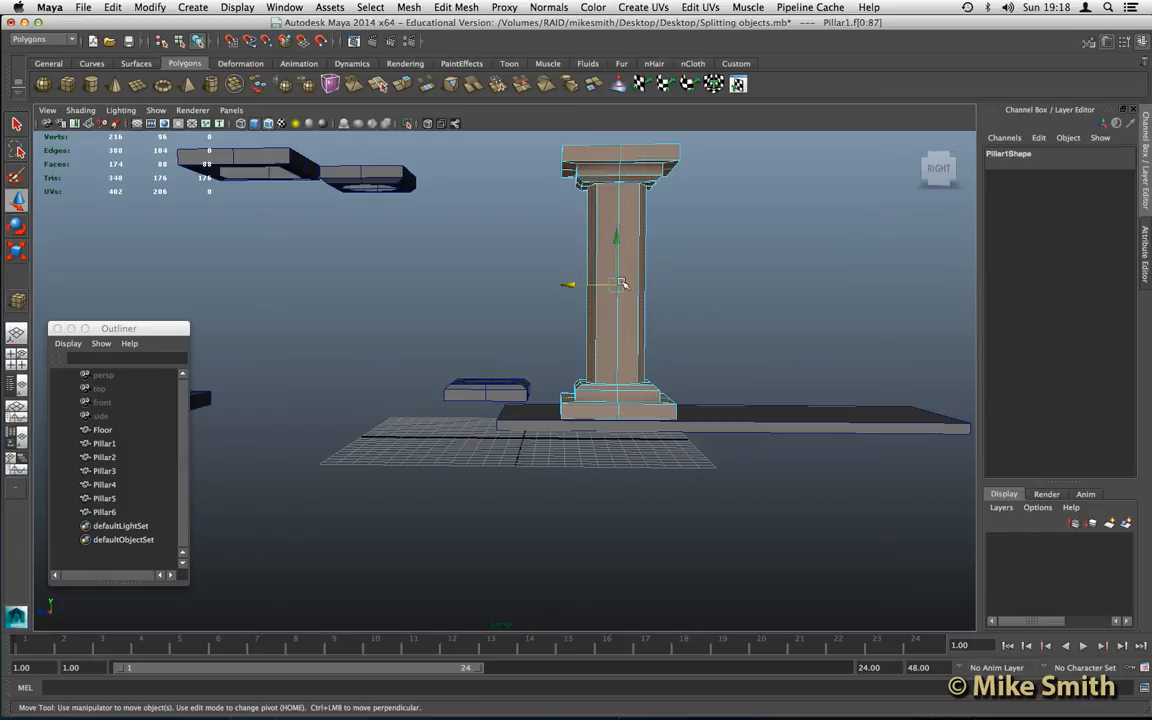
pyautogui.keyDown('shift'); pyautogui.moveTo(571, 288); pyautogui.dragTo(637, 271); pyautogui.keyUp('shift')
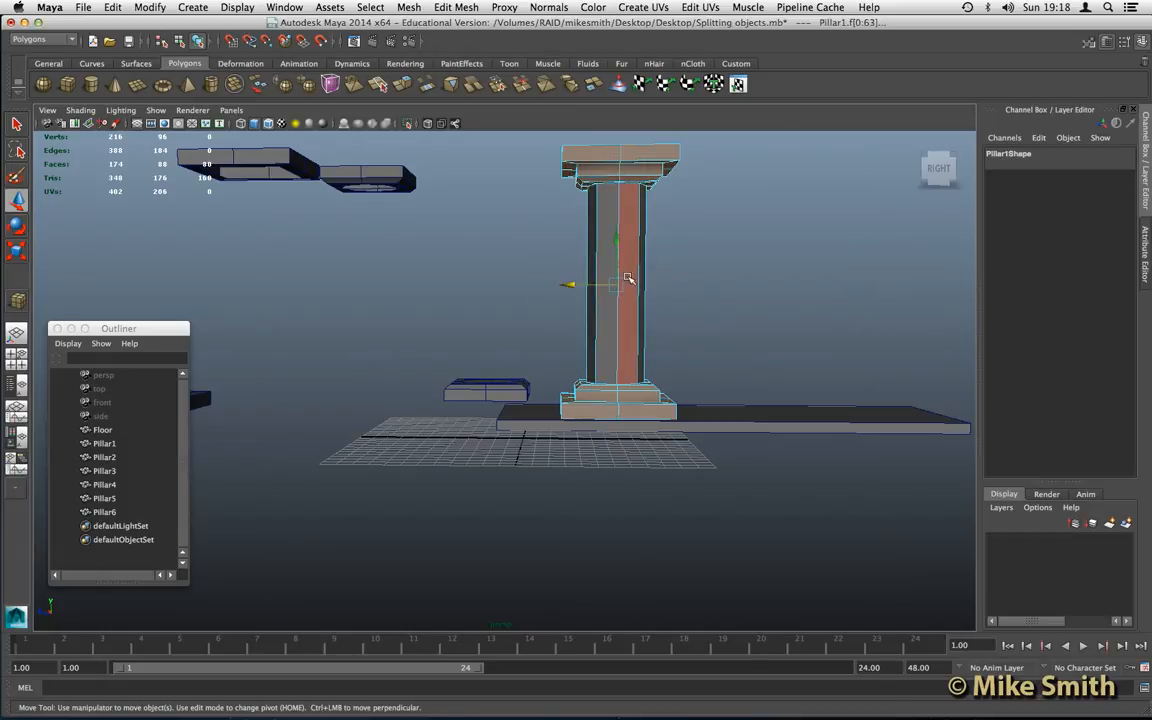
pyautogui.press('Delete')
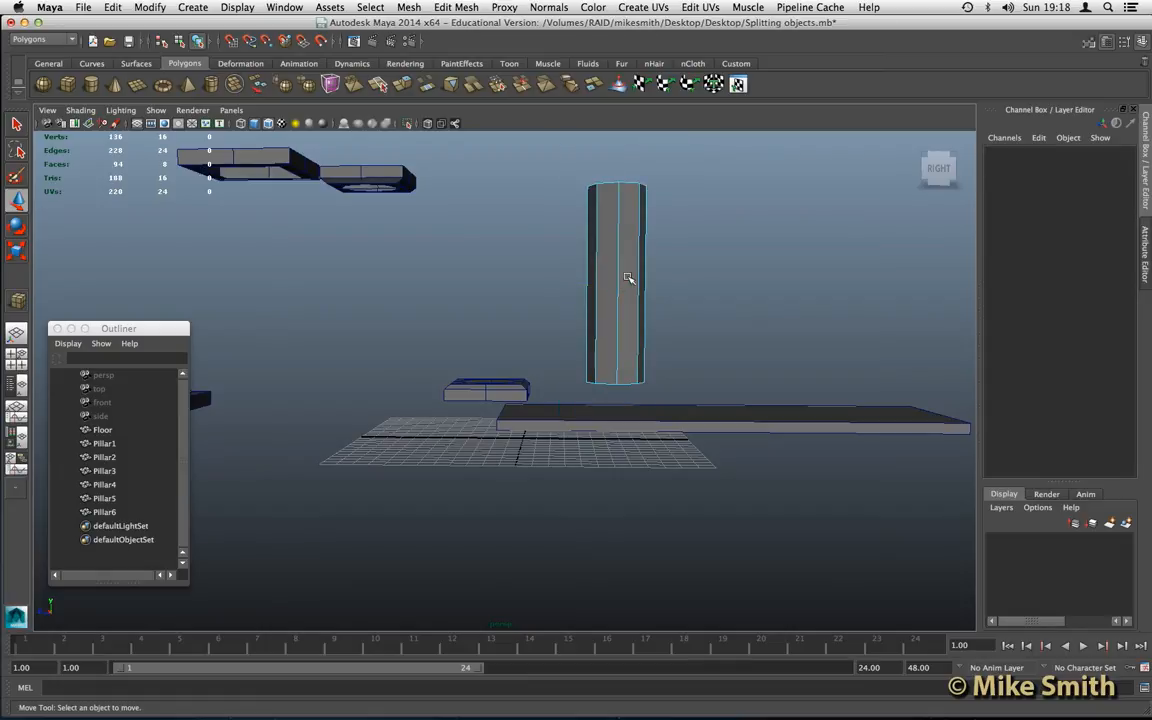
# - Examine the separated pillar parts and compare the translate values of Pillar3, Pillar1 and Pillar4
pyautogui.scroll(-3, 476, 323)
pyautogui.keyDown('alt'); pyautogui.moveTo(411, 328); pyautogui.dragTo(464, 330, button='middle'); pyautogui.keyUp('alt')
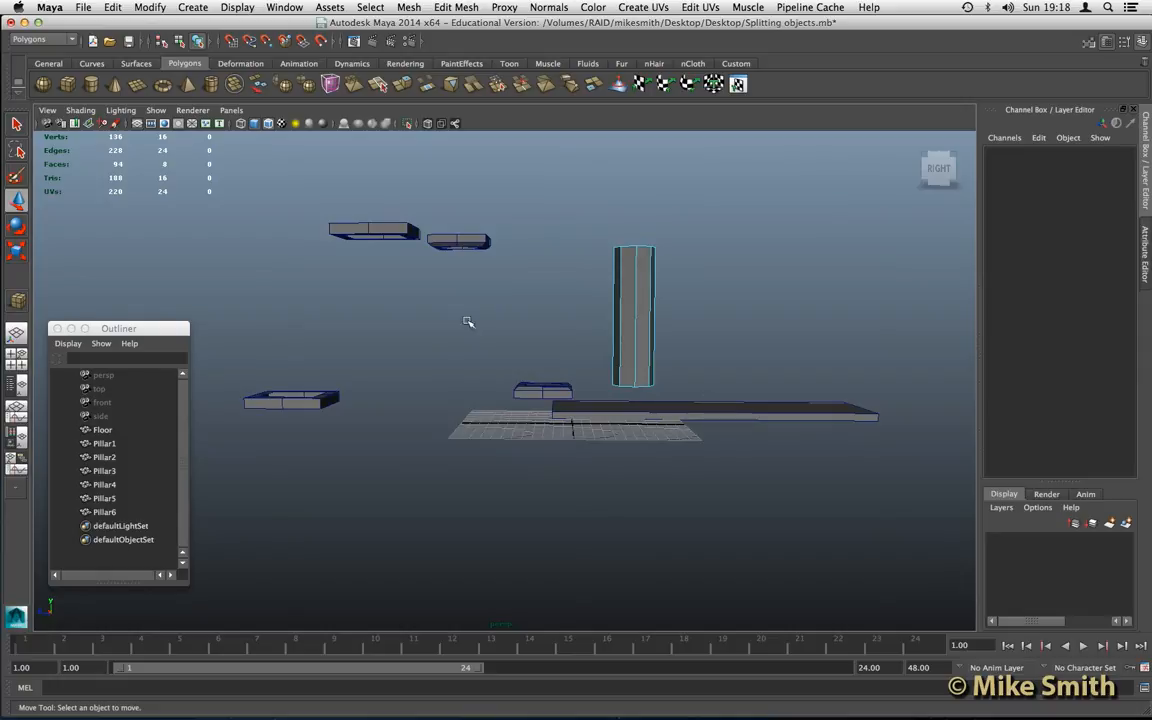
pyautogui.keyDown('alt'); pyautogui.moveTo(465, 332); pyautogui.dragTo(466, 332); pyautogui.keyUp('alt')
pyautogui.moveTo(627, 302); pyautogui.dragTo(655, 289, button='right')
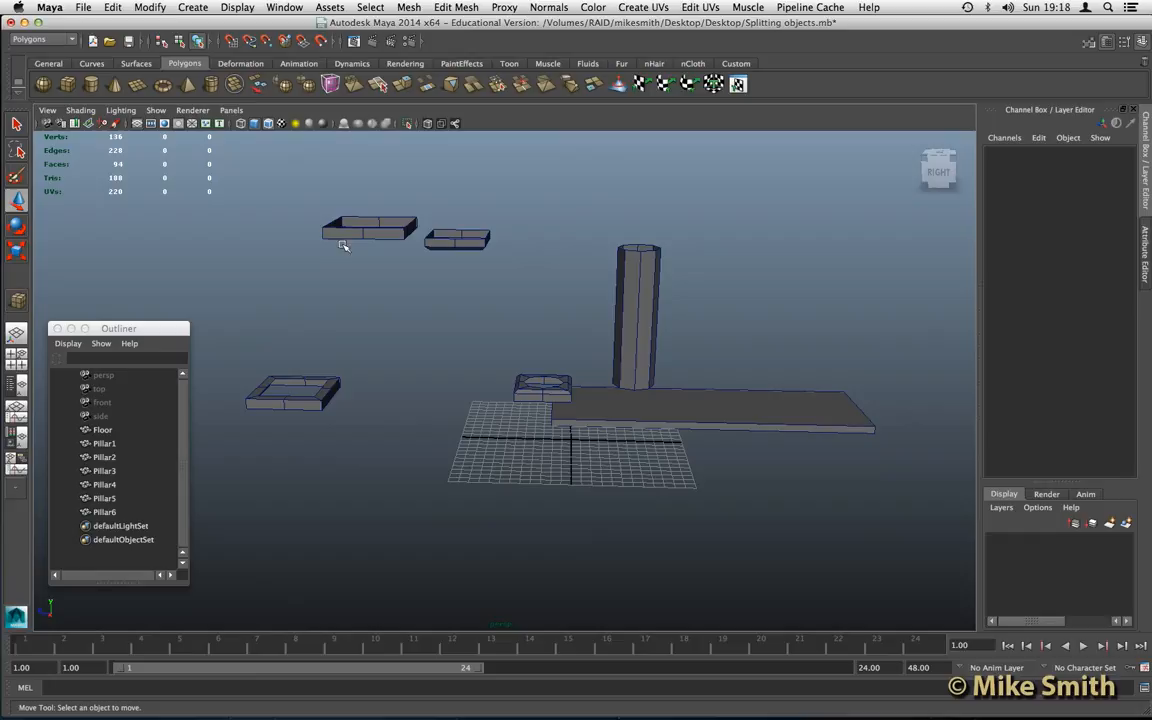
pyautogui.click(521, 381)
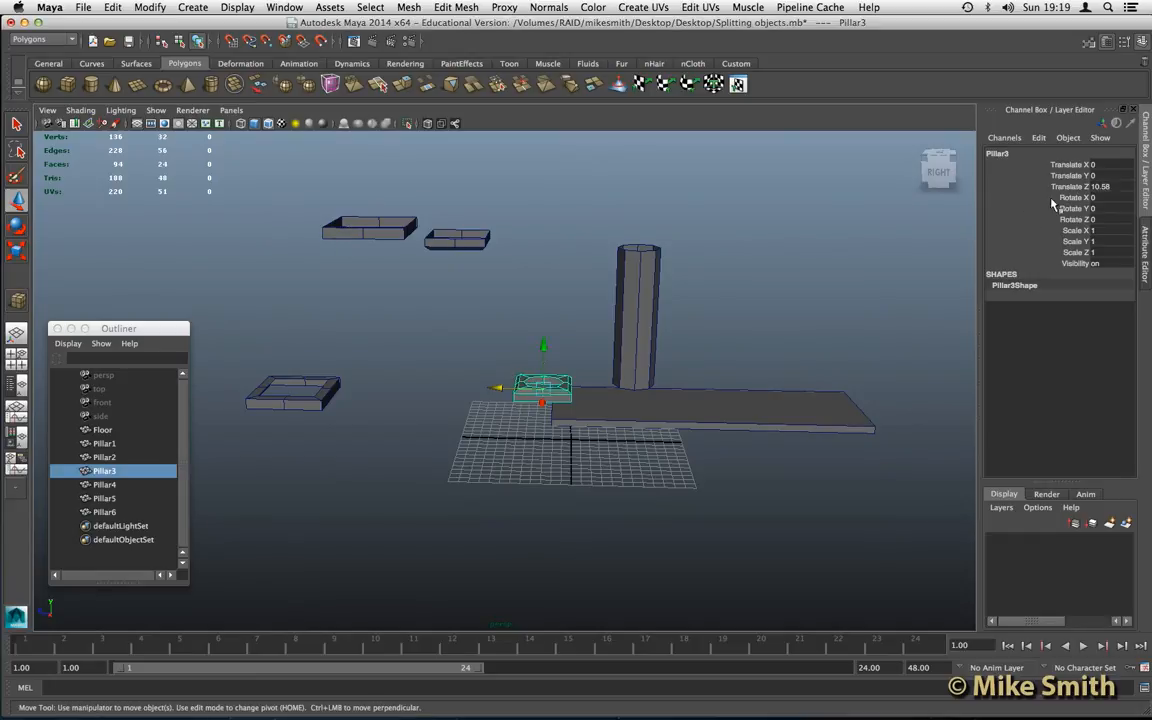
pyautogui.click(634, 294)
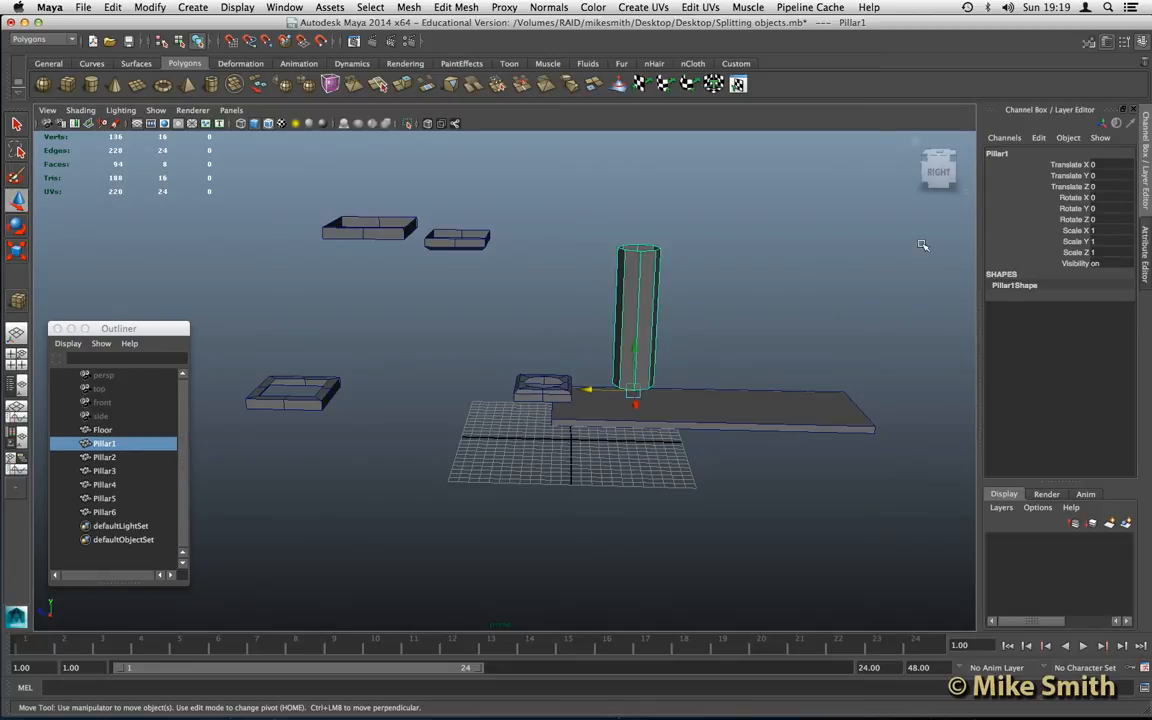
pyautogui.click(545, 385)
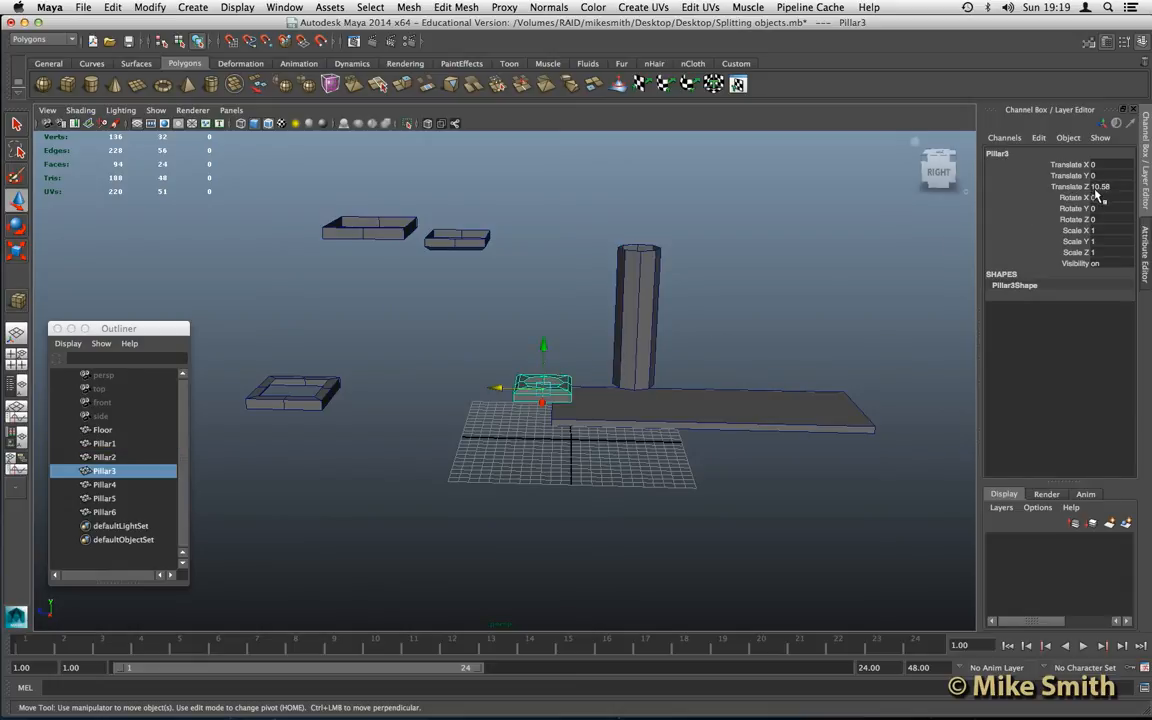
pyautogui.click(485, 244)
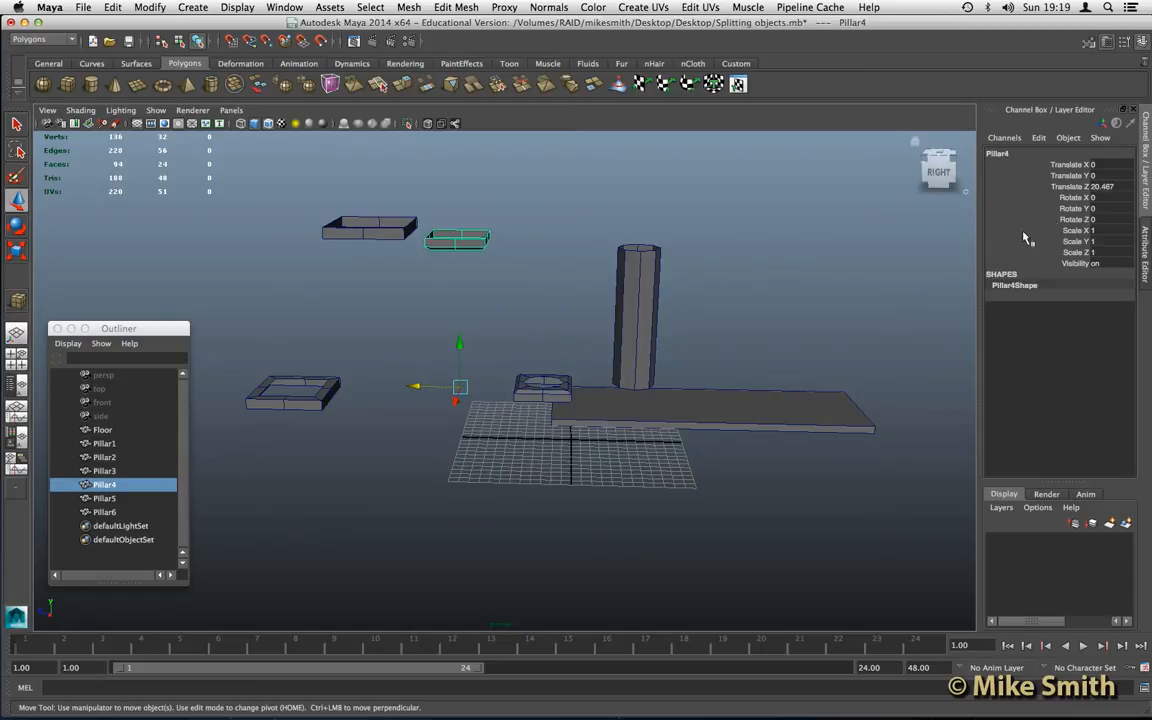
# - Set Pillar3's Translate Z to 0 so the upper base part sits under the shaft
pyautogui.click(566, 381)
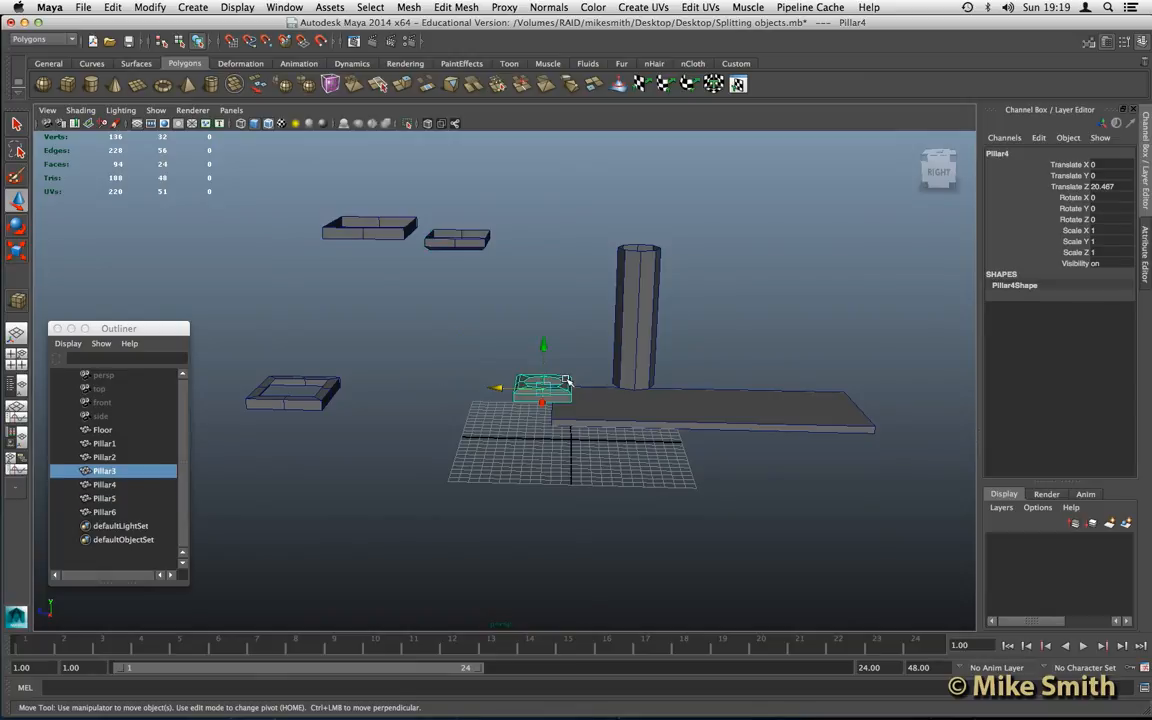
pyautogui.doubleClick(1103, 187)
pyautogui.write('0')
pyautogui.click(1110, 208)
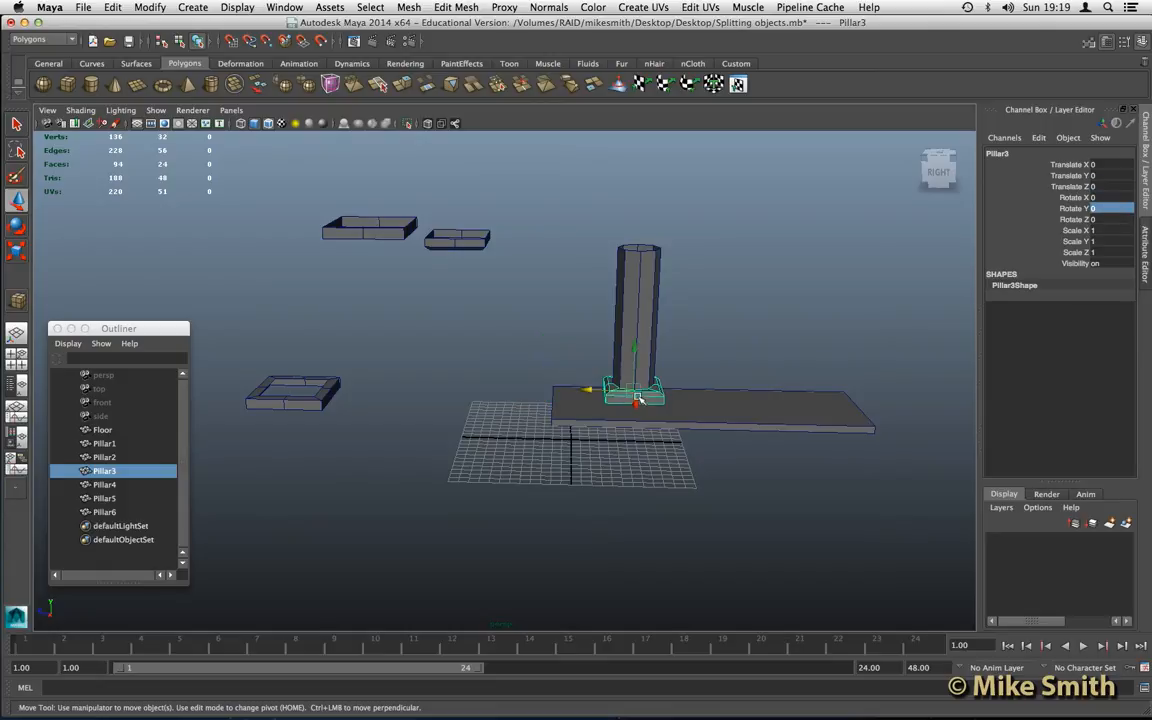
# - Set Pillar4's Translate Z to 0 to place the lower capital part on the shaft
pyautogui.click(462, 242)
pyautogui.click(1110, 186)
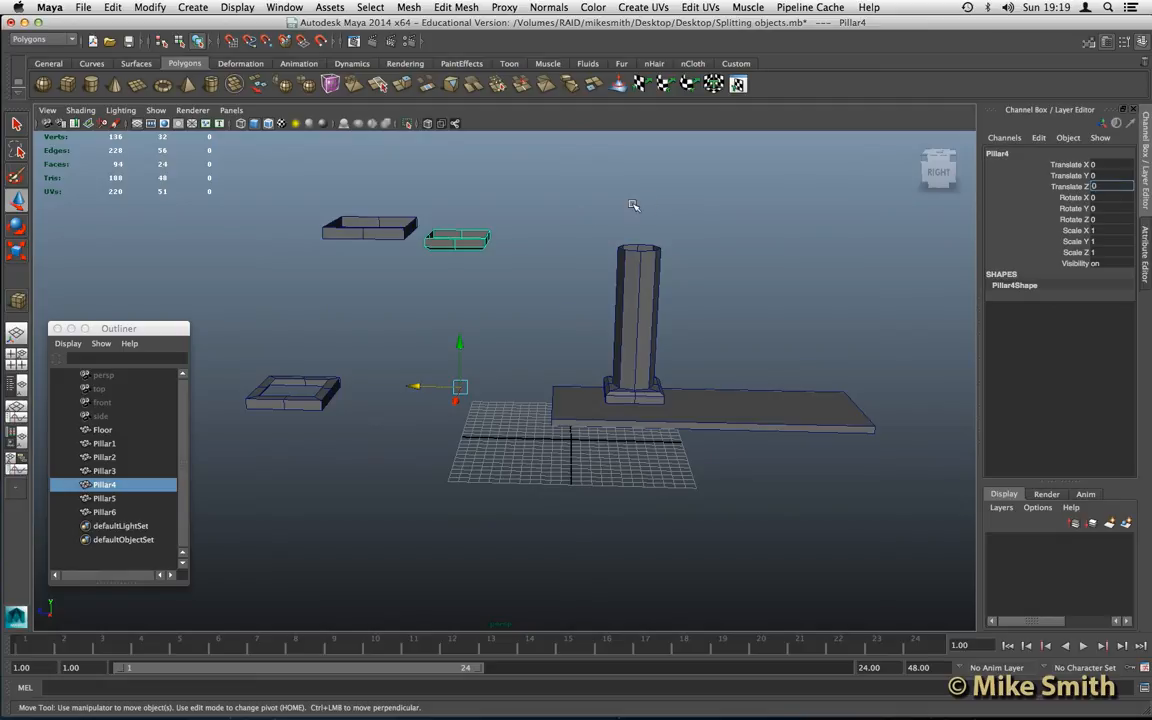
pyautogui.press('Return')
pyautogui.click(586, 216)
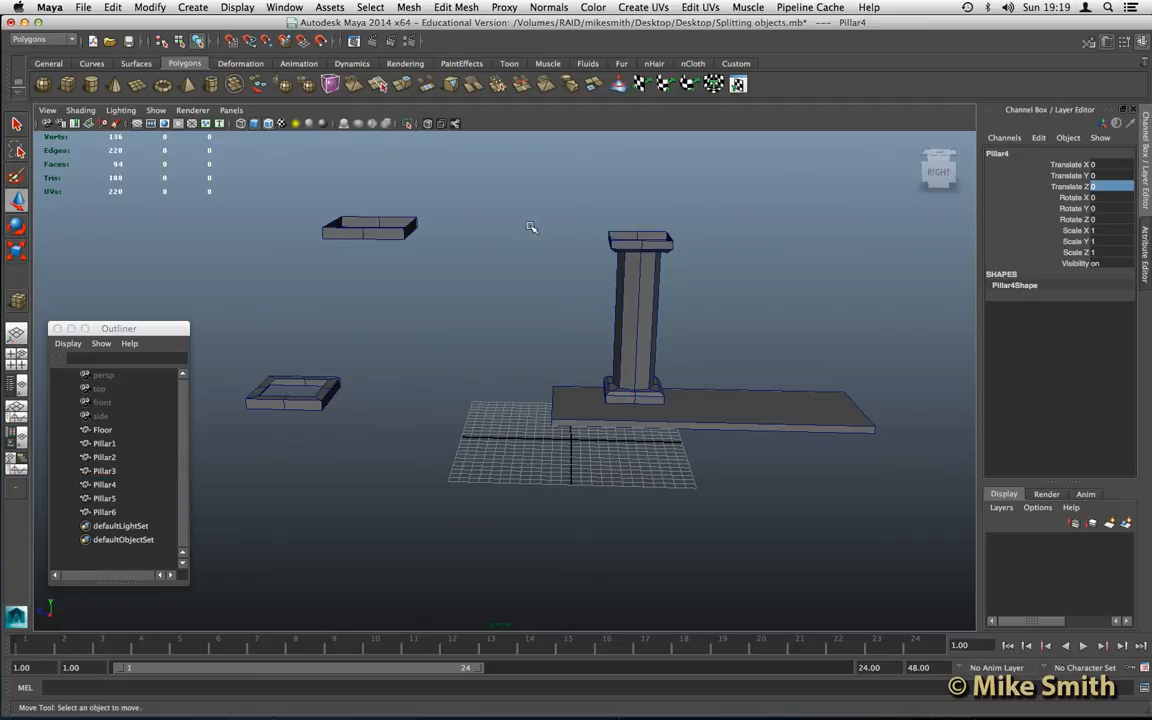
# - Set Pillar5's Translate Z to 0 to place the top slab on the capital
pyautogui.click(330, 224)
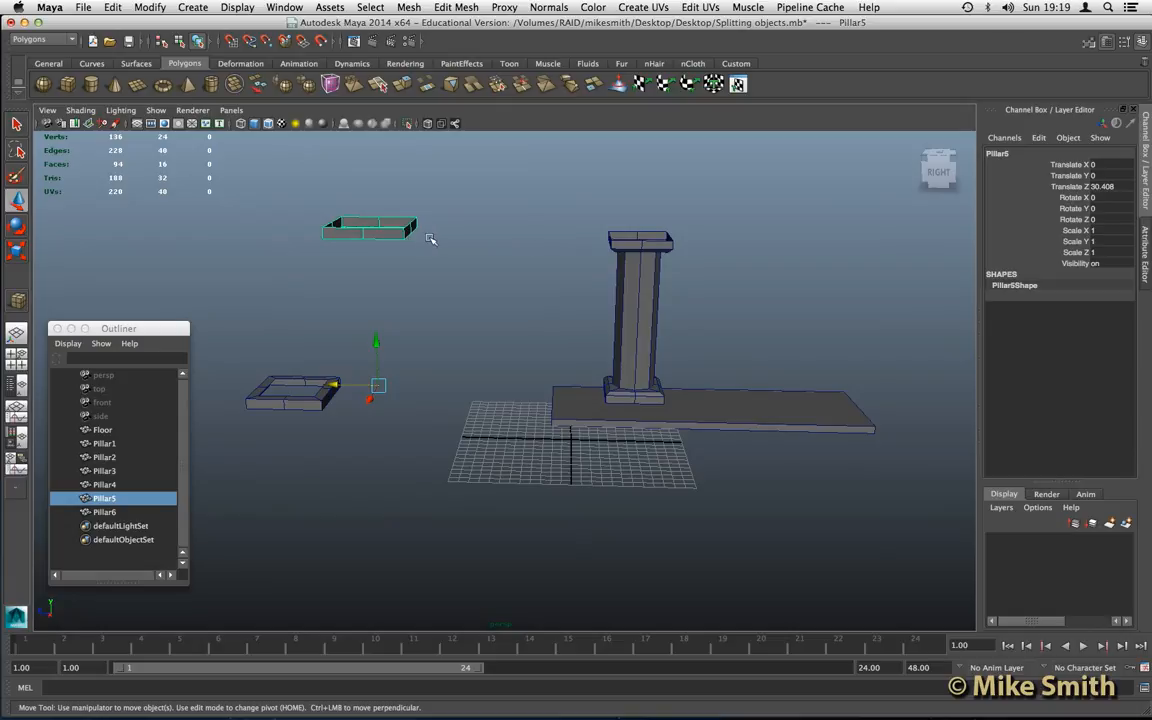
pyautogui.click(1105, 187)
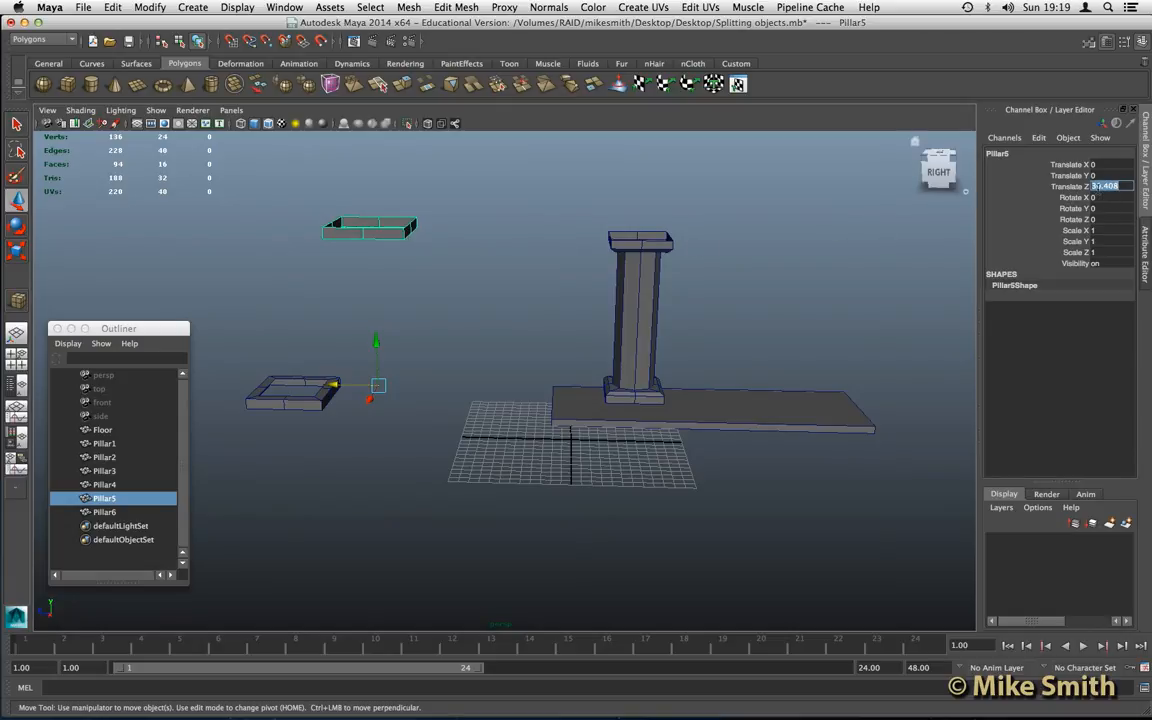
pyautogui.write('0')
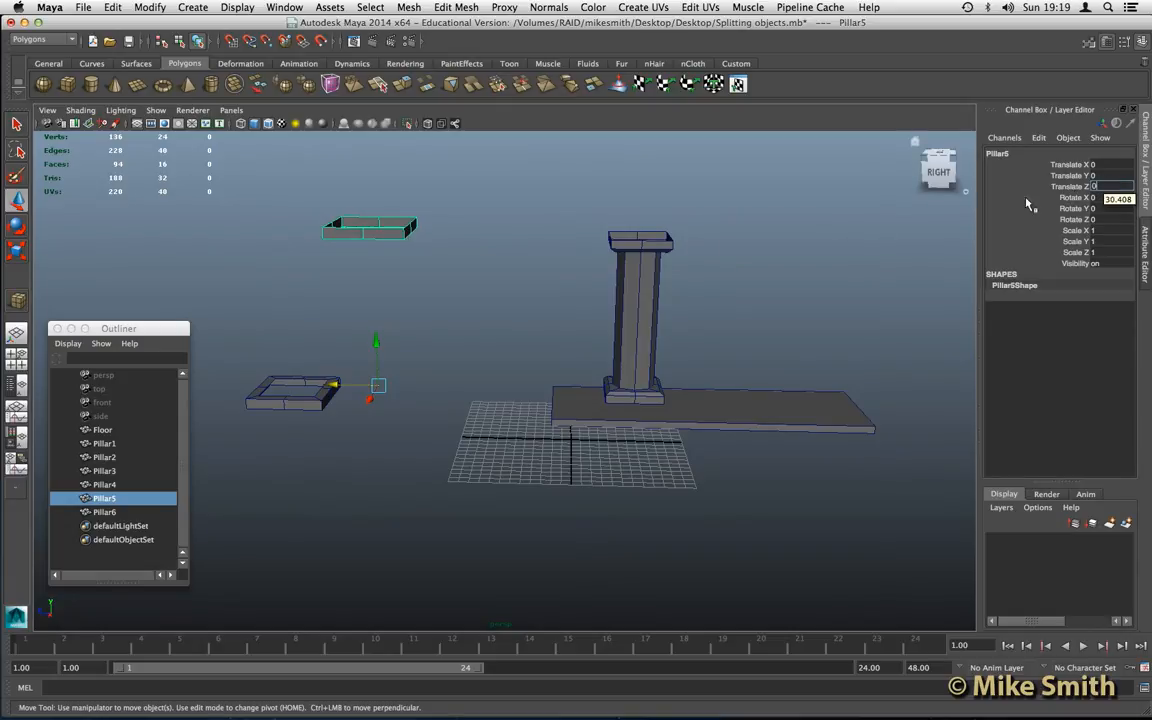
pyautogui.press('Return')
pyautogui.click(530, 263)
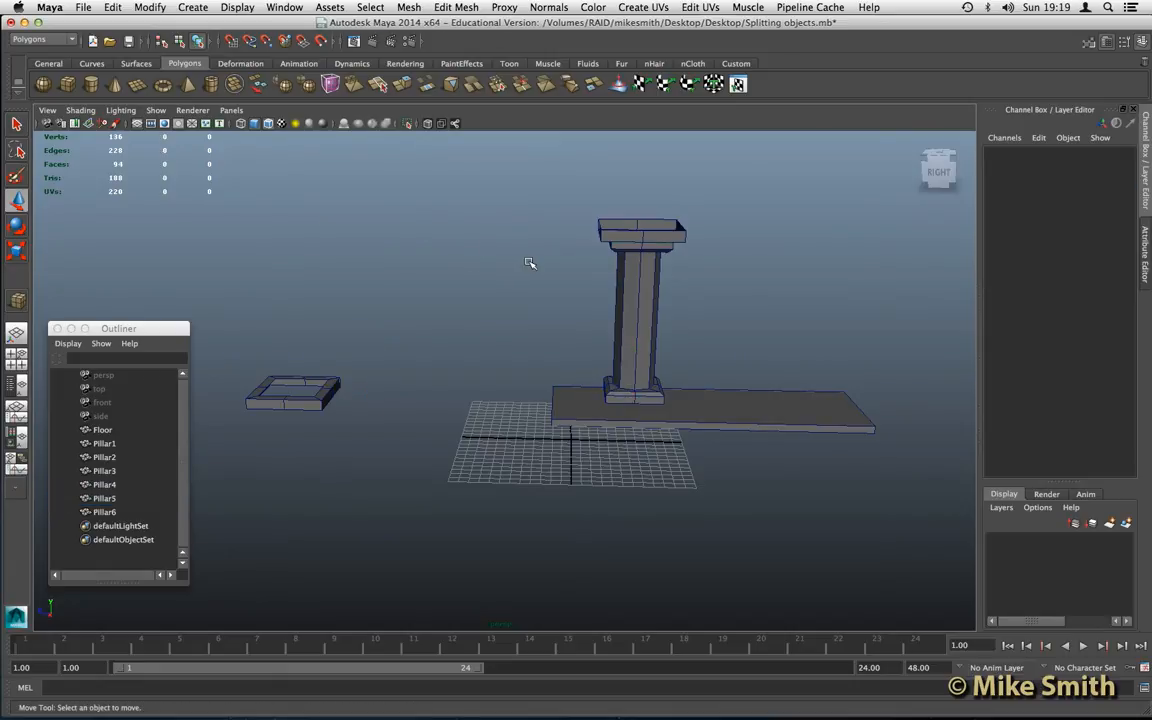
# - Set Pillar6's Translate Z to 0 to place the lowest base slab under the pillar
pyautogui.click(318, 396)
pyautogui.doubleClick(1105, 186)
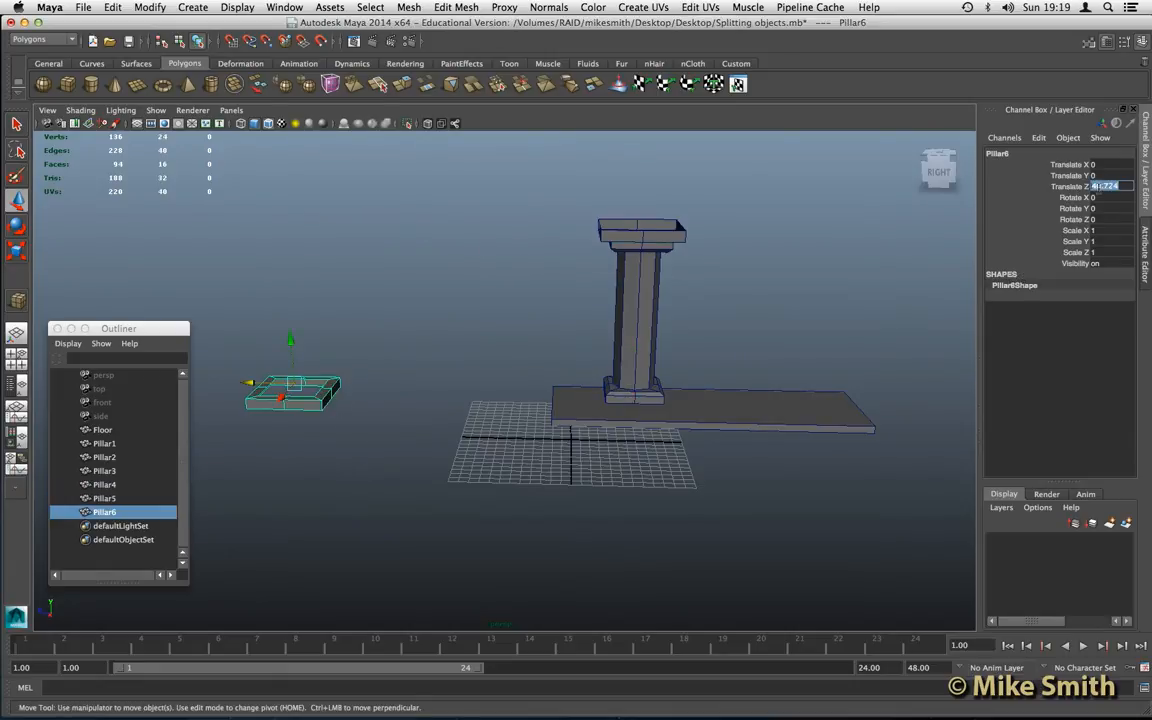
pyautogui.write('0')
pyautogui.press('Return')
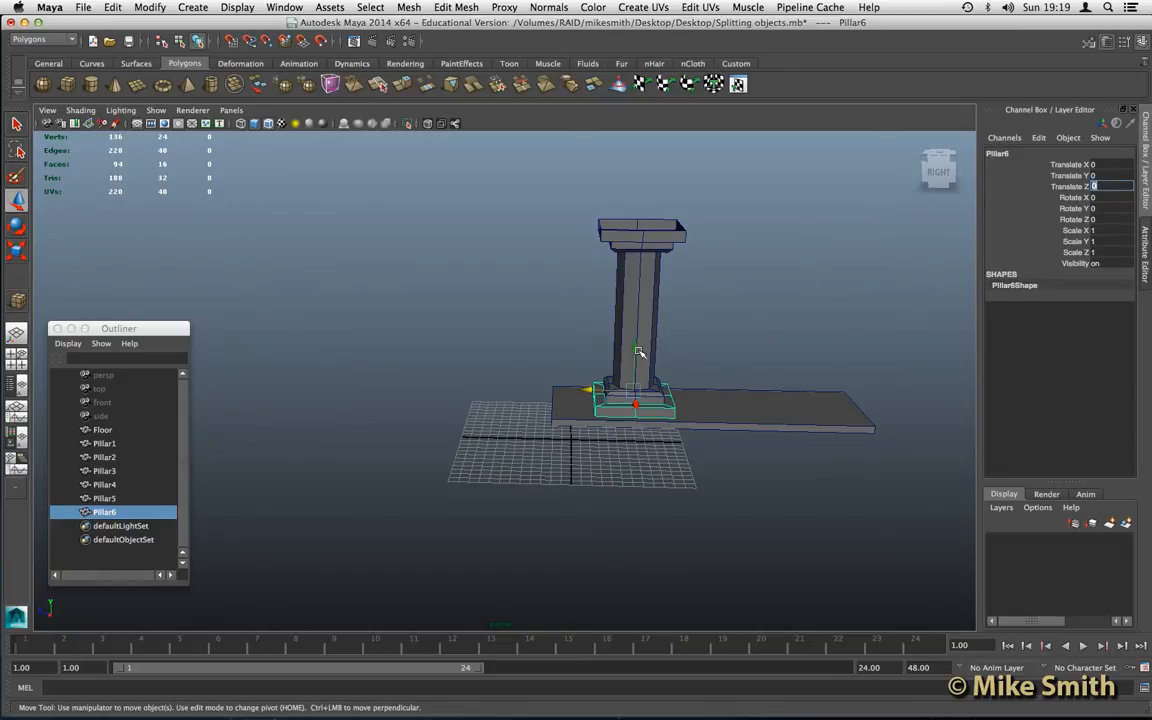
# - Delete all parts of the reassembled pillar: Pillar1, Pillar3, Pillar4, Pillar5 and Pillar6
pyautogui.keyDown('alt'); pyautogui.moveTo(589, 334); pyautogui.dragTo(633, 236); pyautogui.keyUp('alt')
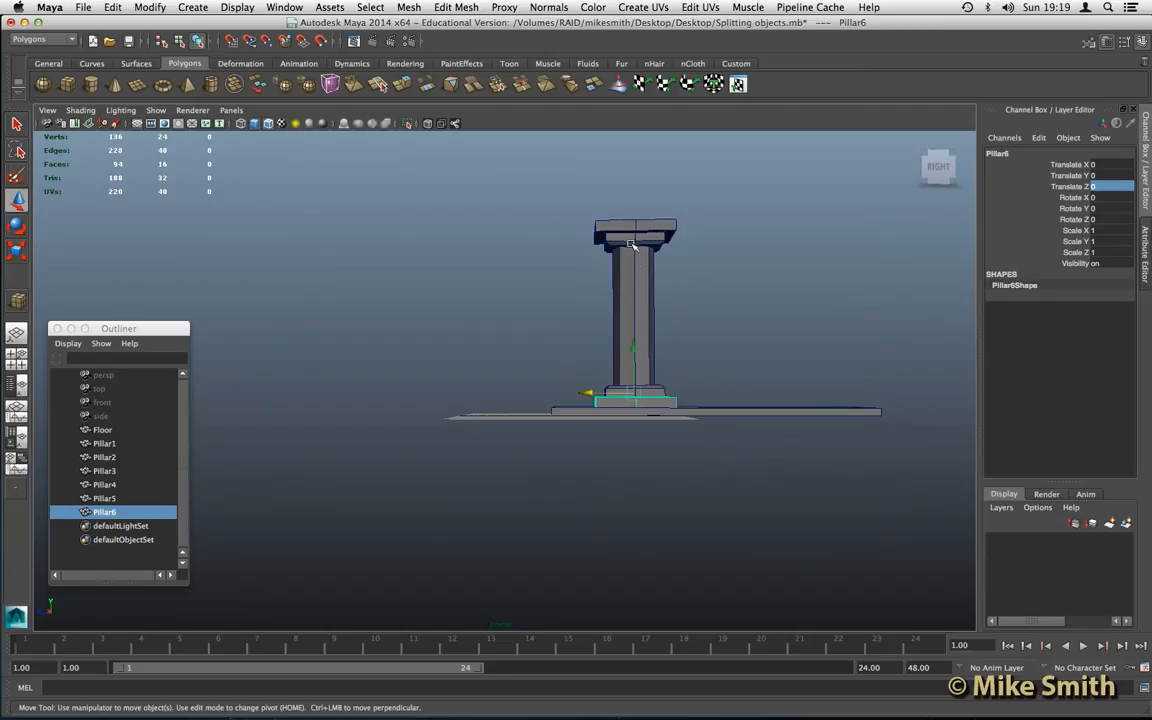
pyautogui.click(633, 233)
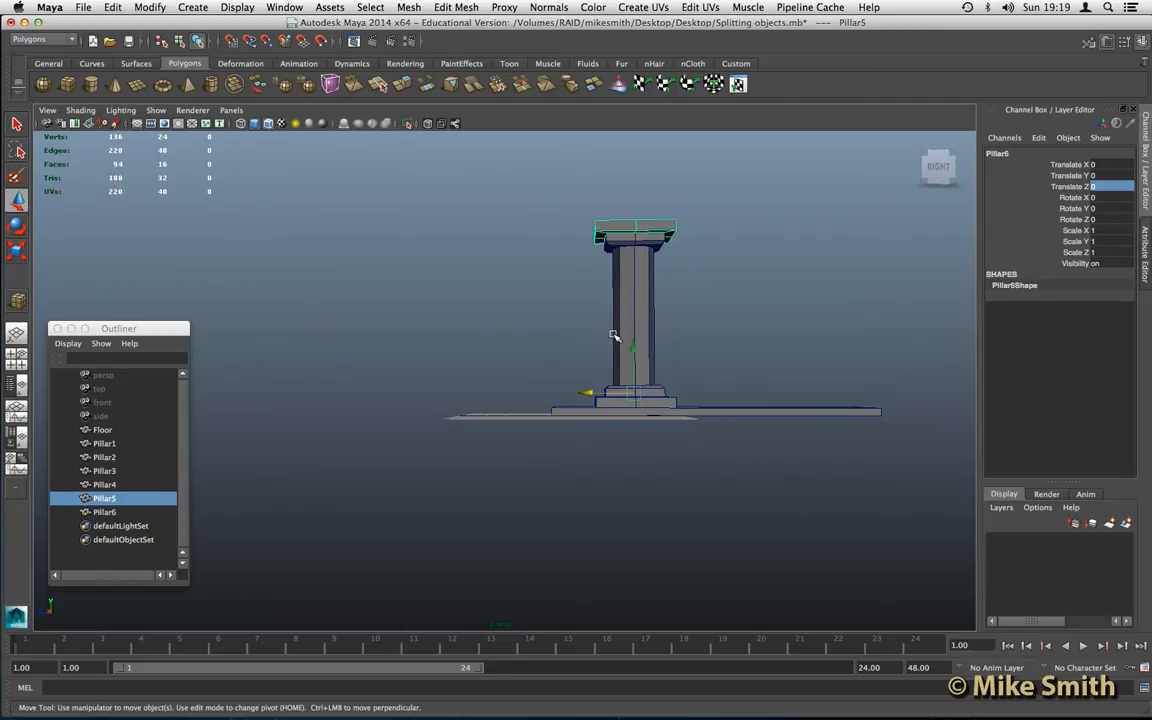
pyautogui.scroll(5, 614, 335)
pyautogui.keyDown('alt'); pyautogui.moveTo(659, 307); pyautogui.dragTo(605, 325, button='middle'); pyautogui.keyUp('alt')
pyautogui.moveTo(743, 389); pyautogui.dragTo(708, 425)
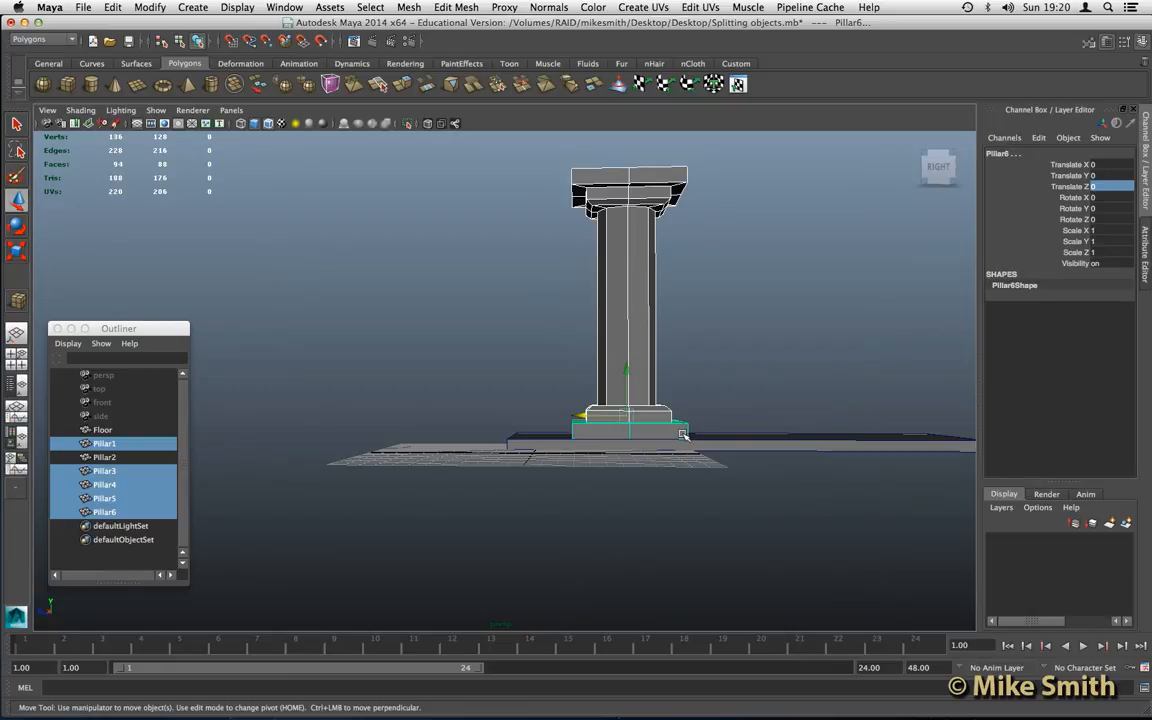
pyautogui.press('Delete')
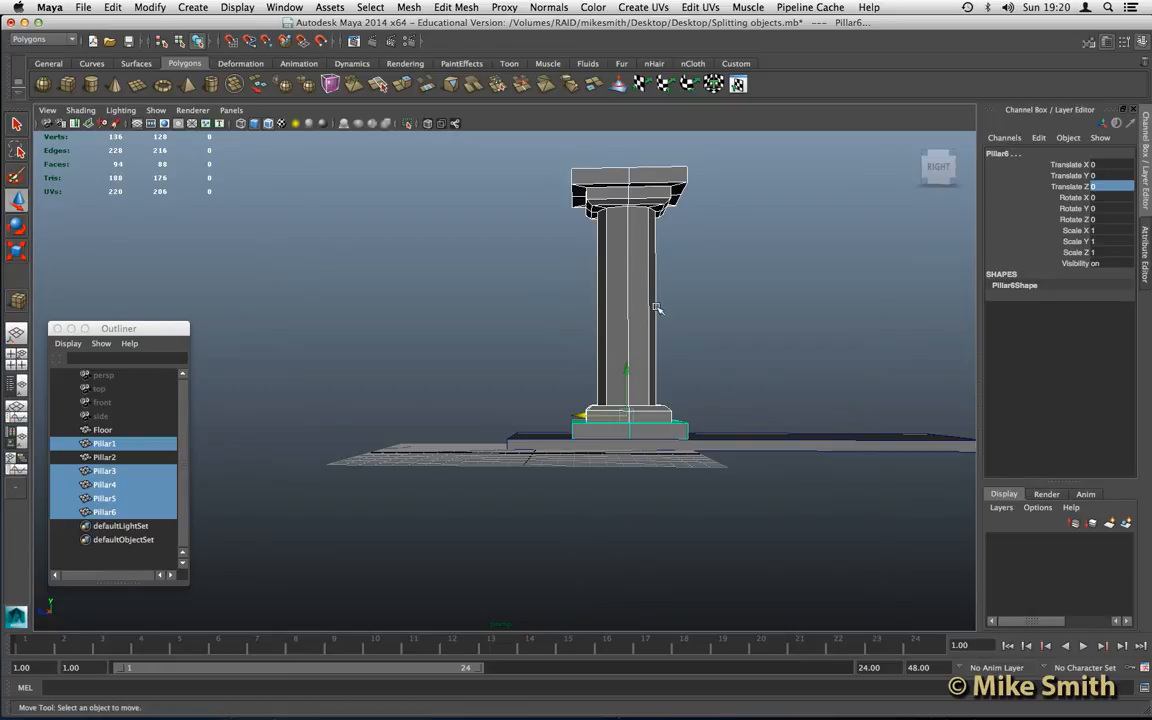
pyautogui.keyDown('alt'); pyautogui.moveTo(589, 314); pyautogui.dragTo(658, 331); pyautogui.keyUp('alt')
pyautogui.click(658, 331)
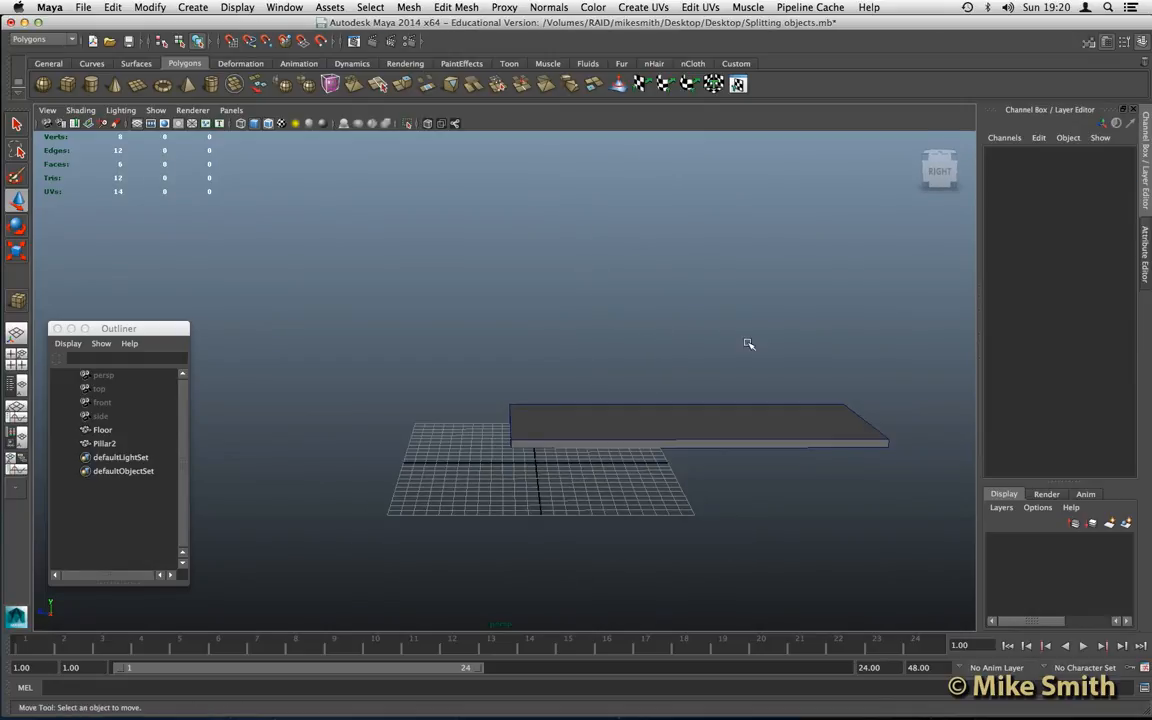
# - Move Pillar2 along the Z axis onto the floor slab, to a Translate Z of about -16.14
pyautogui.keyDown('alt'); pyautogui.moveTo(668, 337); pyautogui.dragTo(463, 320, button='middle'); pyautogui.keyUp('alt')
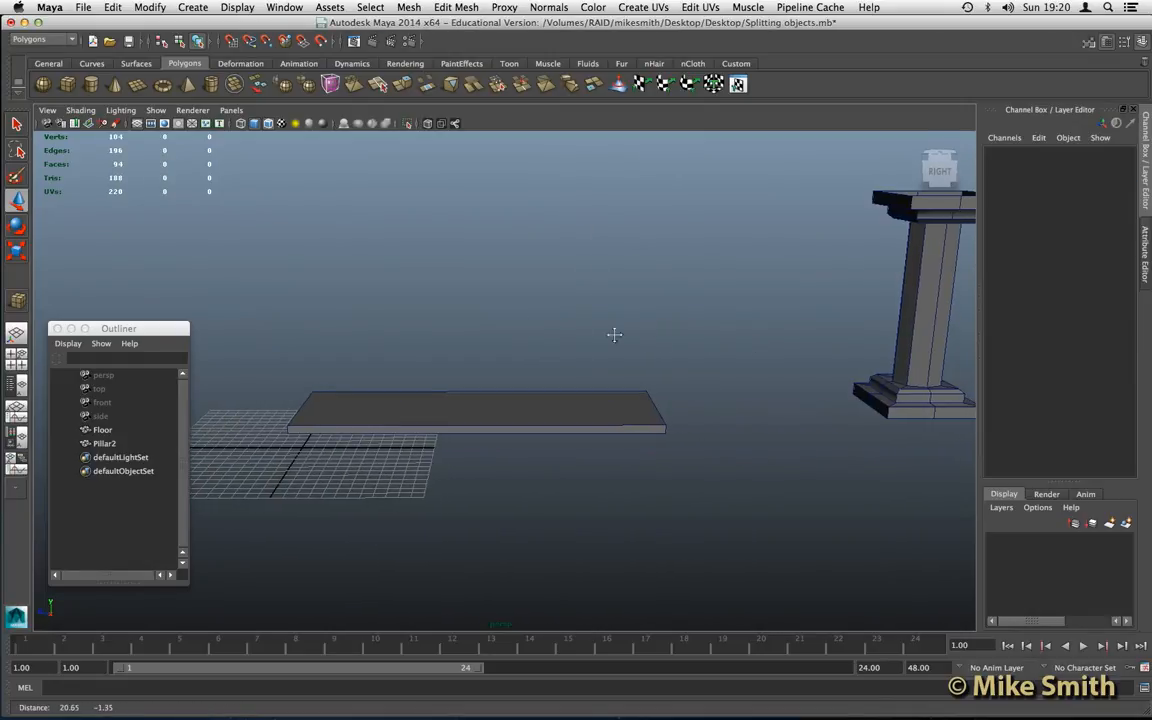
pyautogui.click(914, 297)
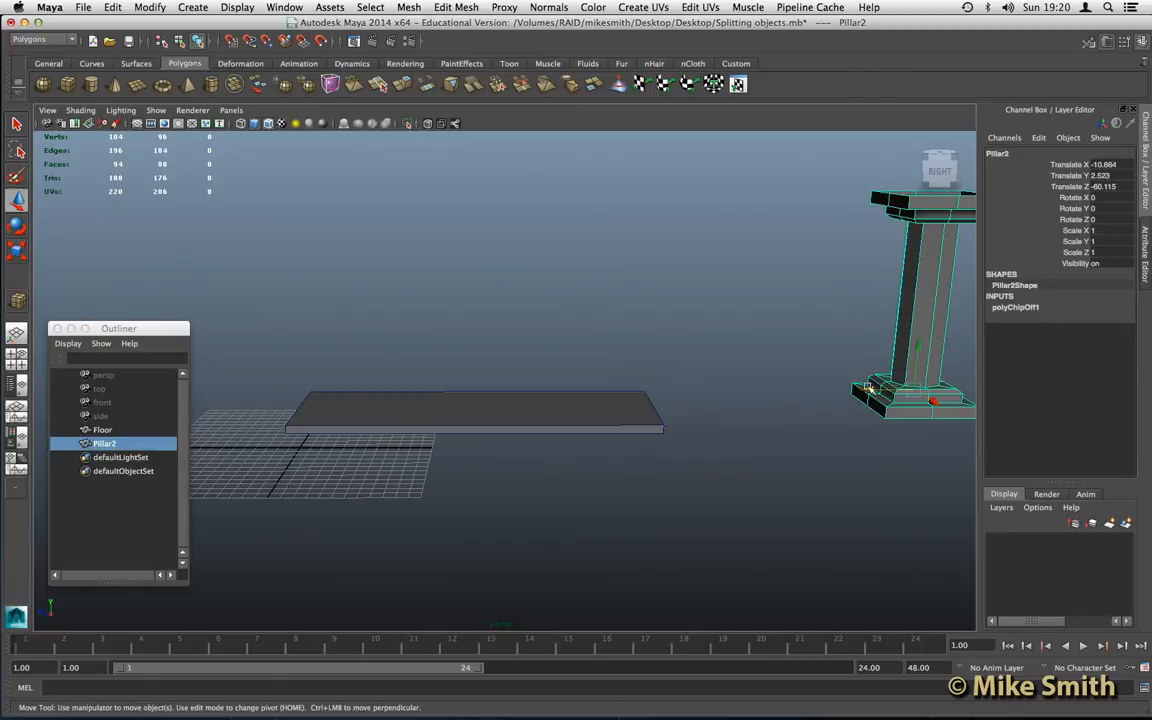
pyautogui.moveTo(696, 385); pyautogui.dragTo(440, 399, button='middle')
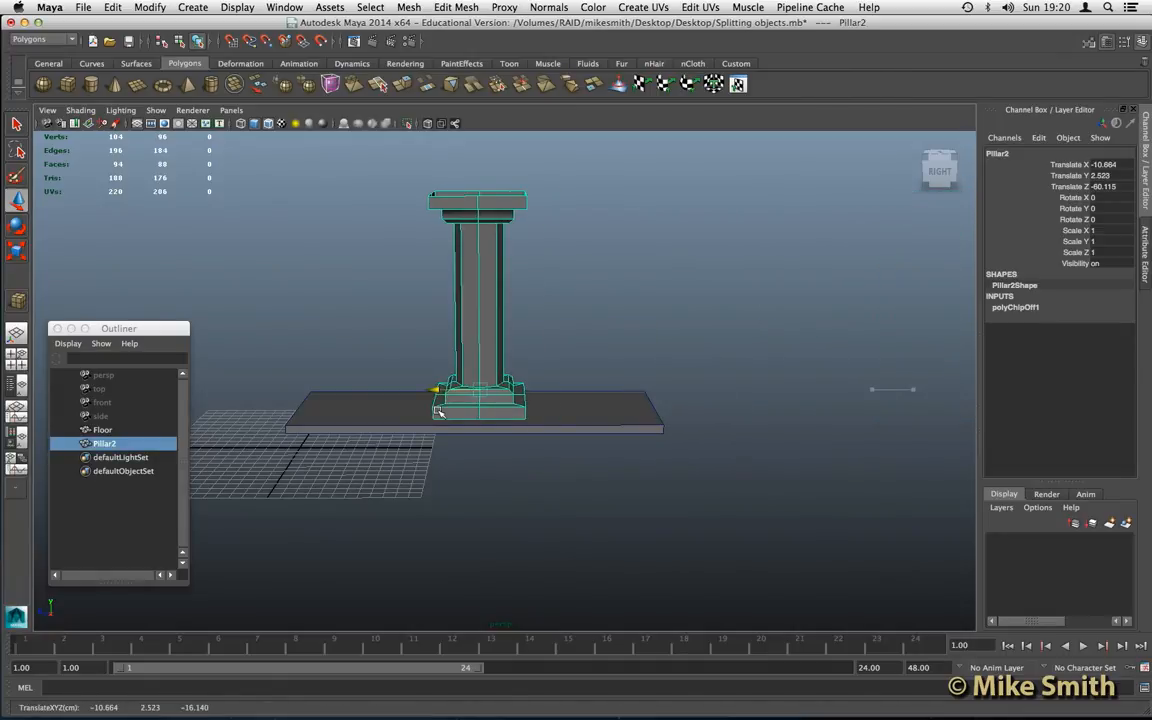
pyautogui.keyDown('alt'); pyautogui.moveTo(532, 357); pyautogui.dragTo(560, 362, button='middle'); pyautogui.keyUp('alt')
pyautogui.scroll(2, 560, 366)
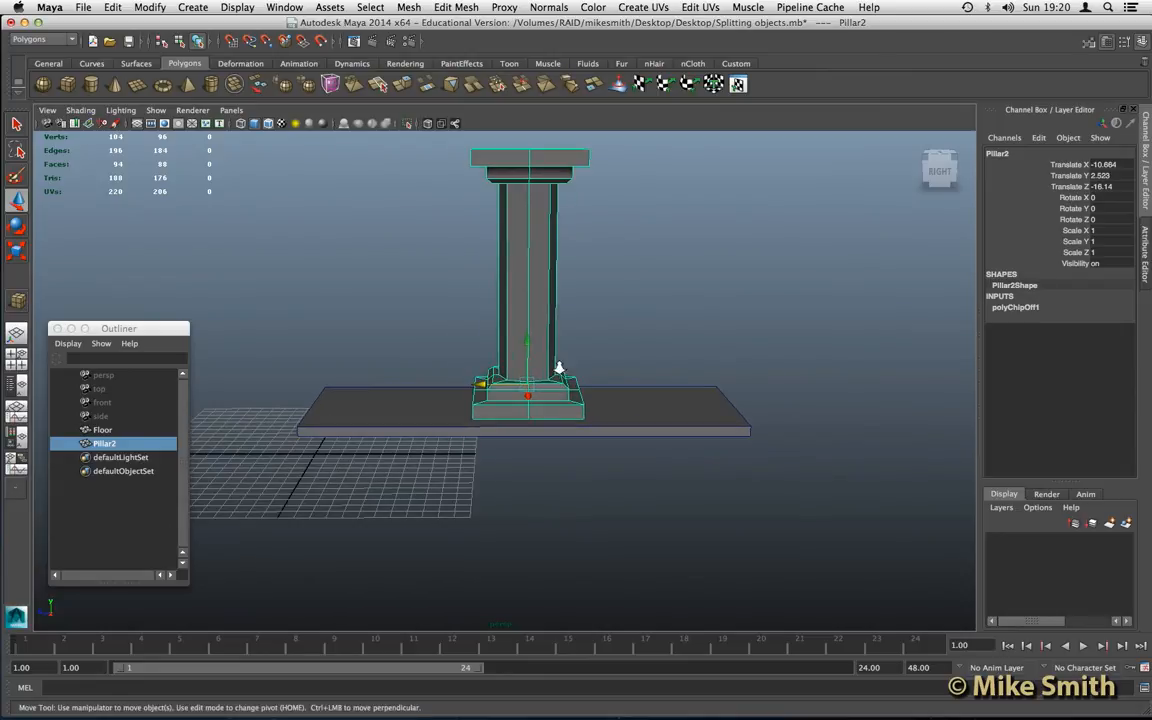
# - Select Pillar2's two base edge loops: between the lowest slab and the upper base step, and where the shaft meets the base
pyautogui.scroll(4, 556, 371)
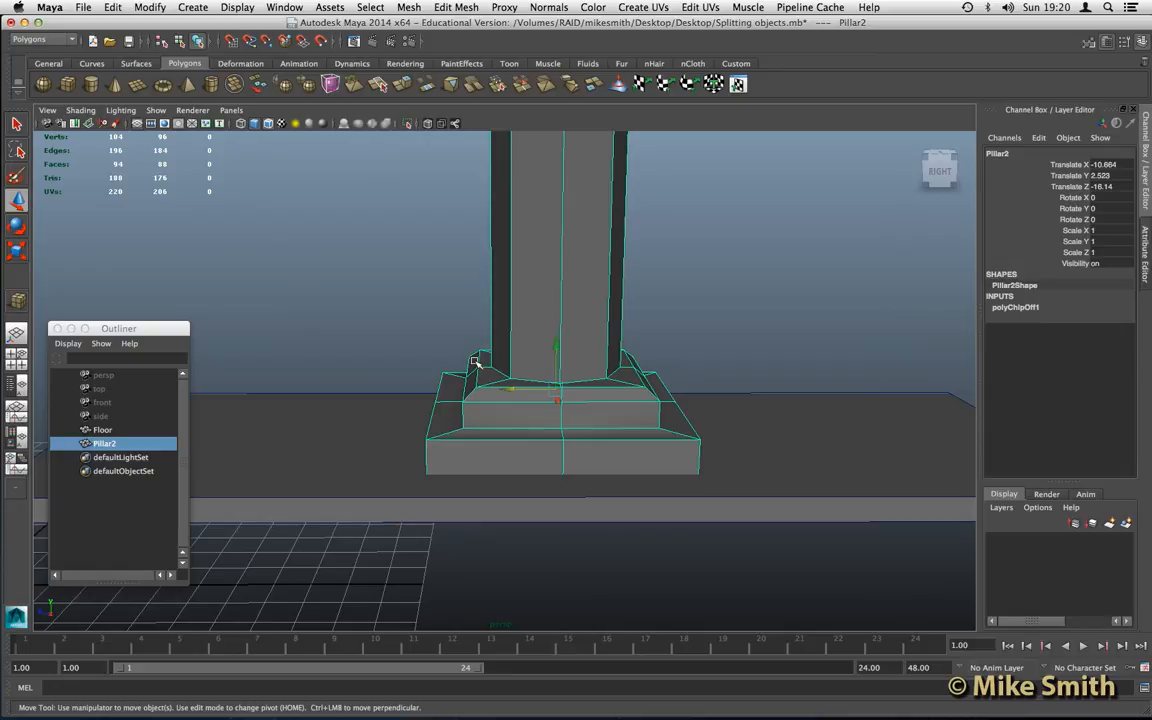
pyautogui.keyDown('alt'); pyautogui.moveTo(478, 363); pyautogui.dragTo(461, 430); pyautogui.keyUp('alt')
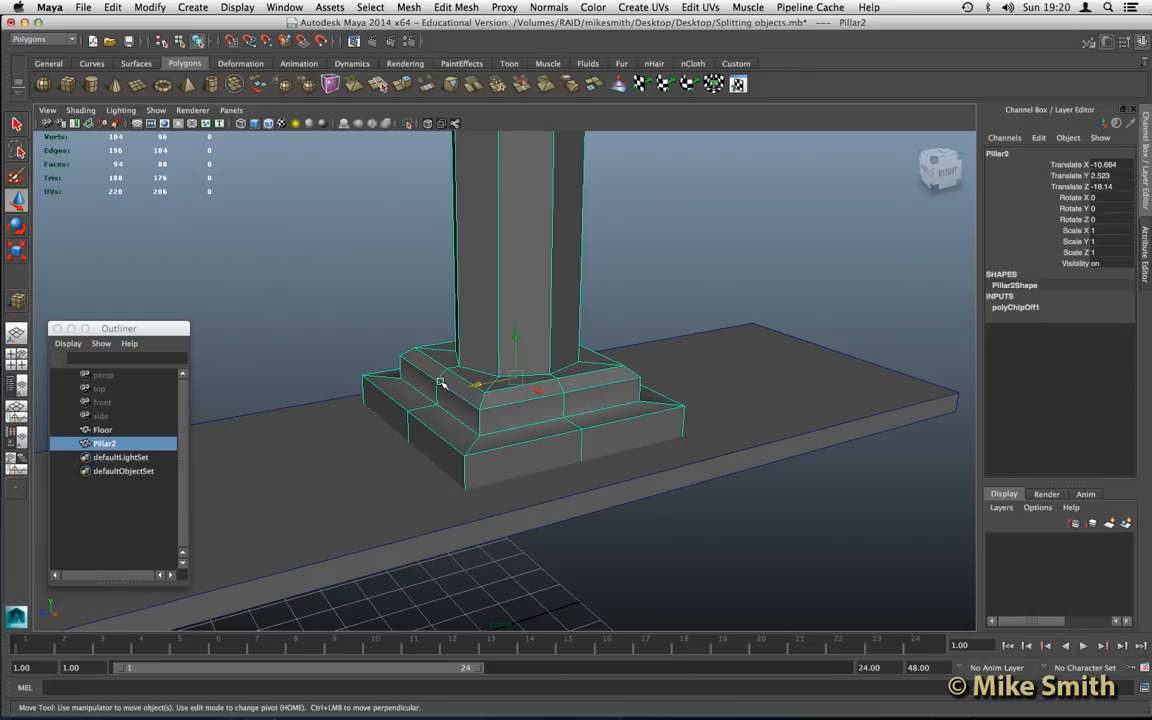
pyautogui.moveTo(441, 381); pyautogui.dragTo(402, 314, button='right')
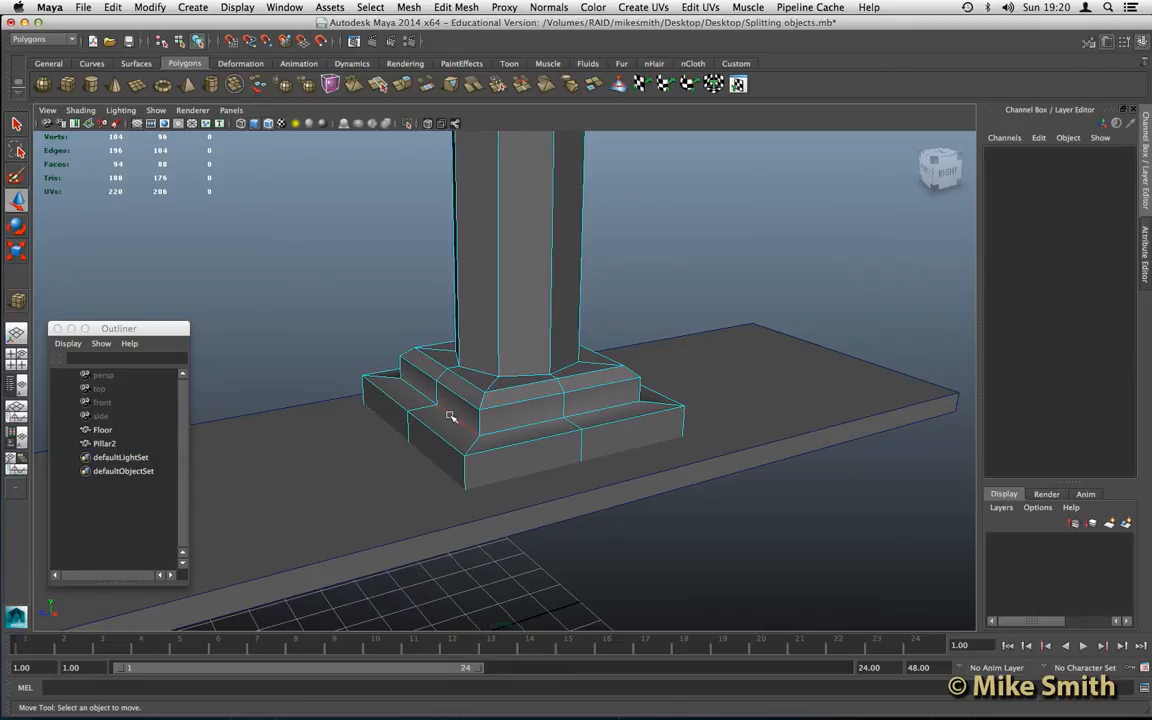
pyautogui.doubleClick(447, 401)
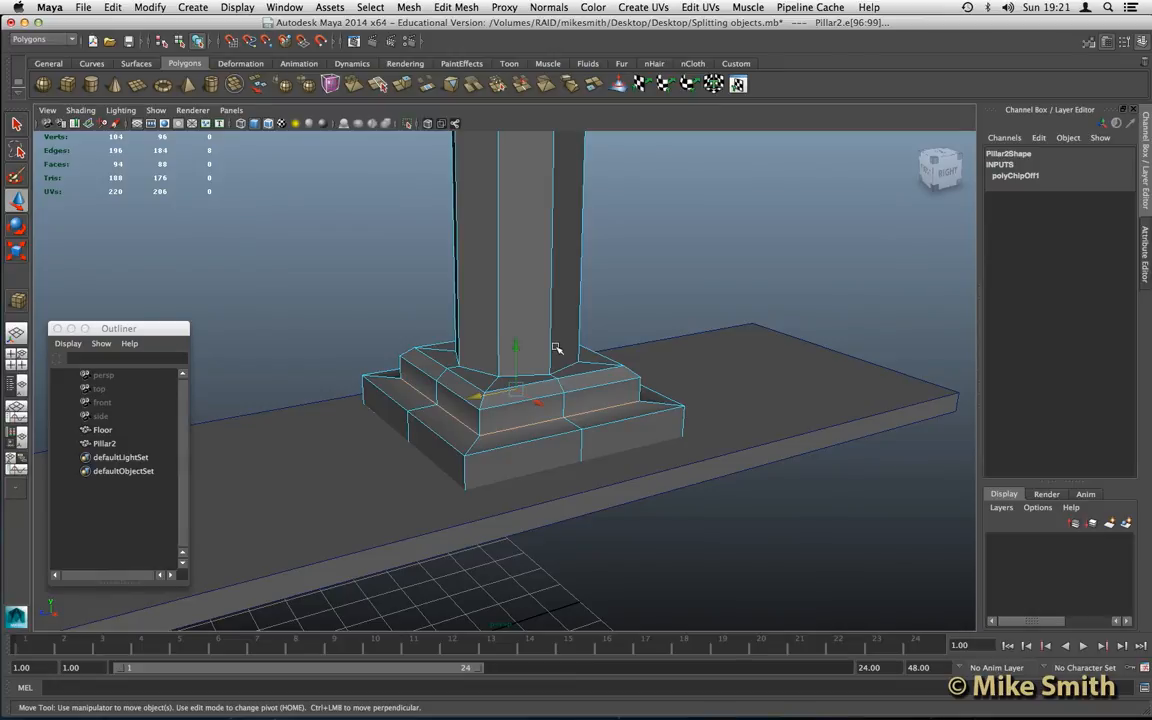
pyautogui.keyDown('shift'); pyautogui.doubleClick(475, 371); pyautogui.keyUp('shift')
# - Add the two edge loops under the capital to the selection: where the shaft meets it and where it meets the top slab
pyautogui.keyDown('alt'); pyautogui.moveTo(551, 206); pyautogui.dragTo(534, 508, button='middle'); pyautogui.keyUp('alt')
pyautogui.keyDown('alt'); pyautogui.moveTo(501, 280); pyautogui.dragTo(509, 342, button='middle'); pyautogui.keyUp('alt')
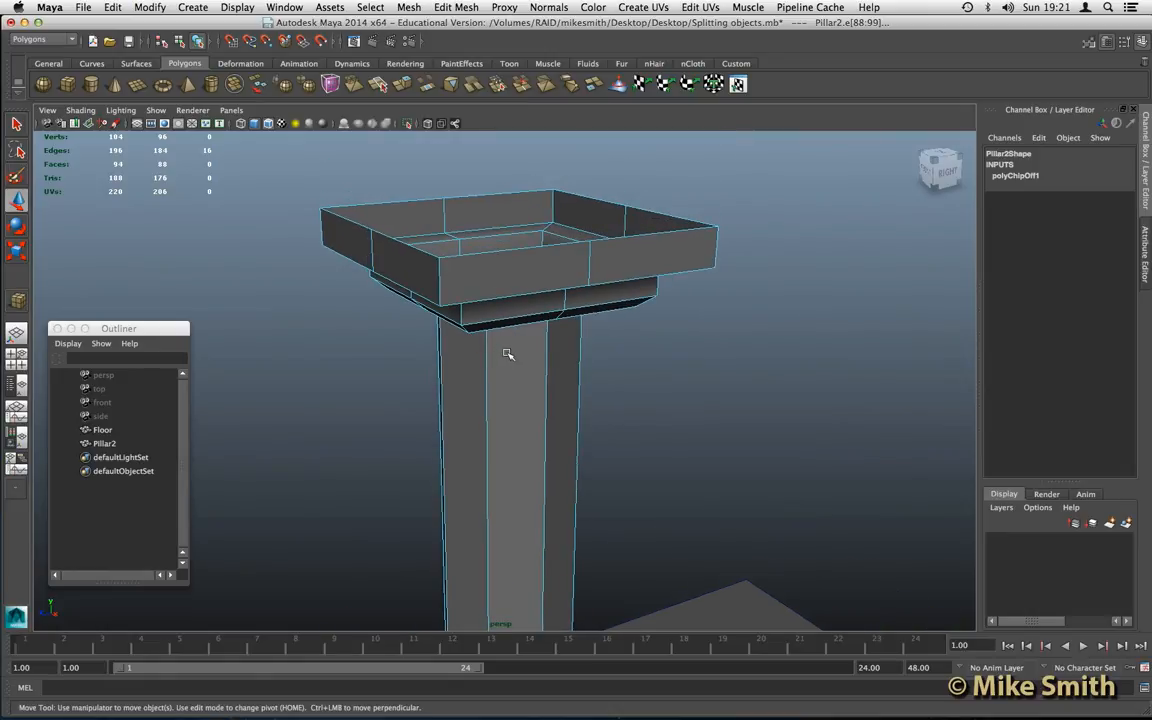
pyautogui.keyDown('alt'); pyautogui.moveTo(509, 352); pyautogui.dragTo(512, 307); pyautogui.keyUp('alt')
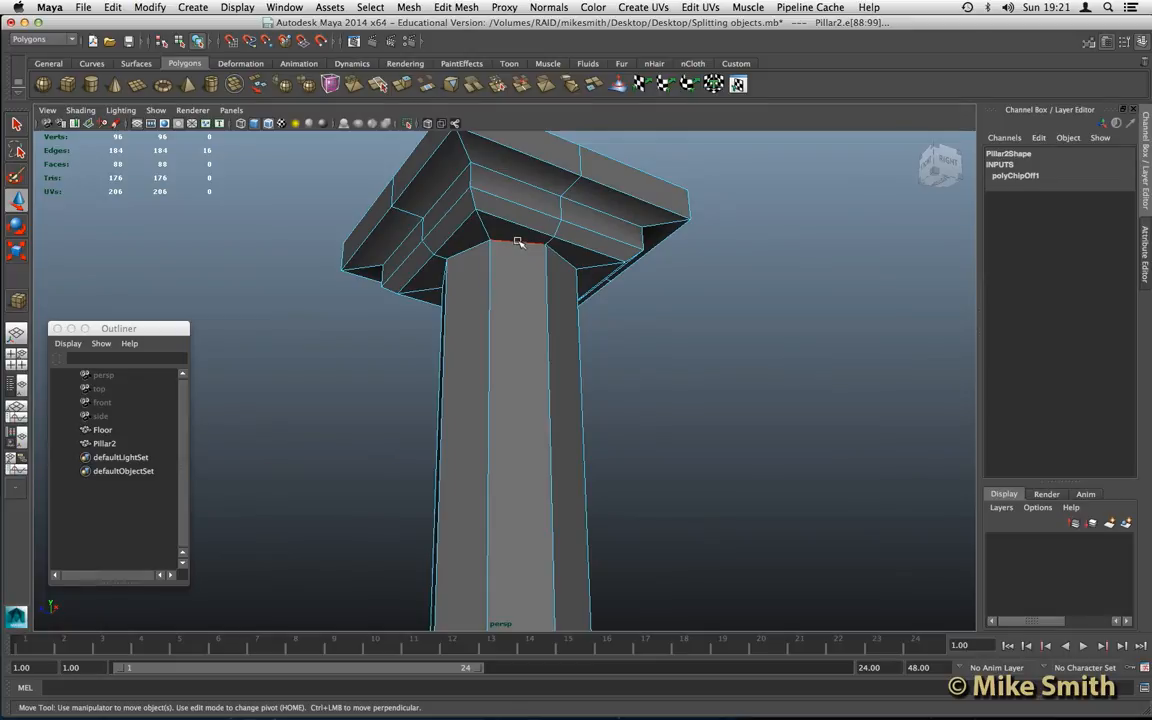
pyautogui.keyDown('shift'); pyautogui.doubleClick(518, 242); pyautogui.keyUp('shift')
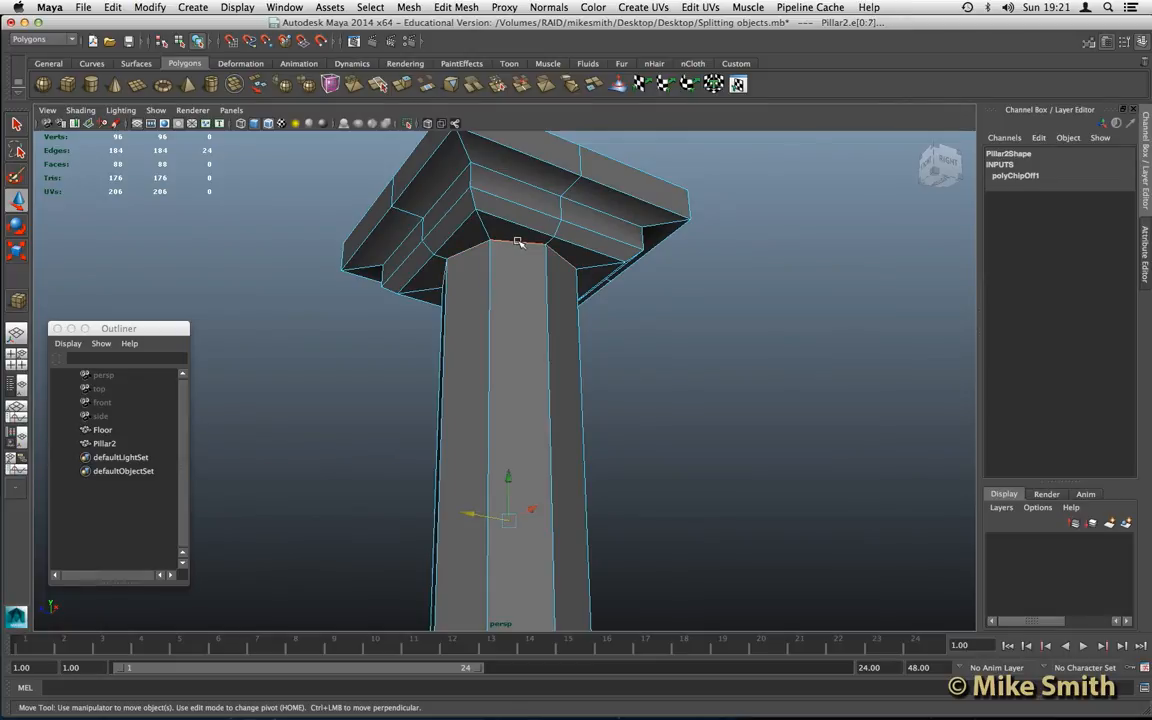
pyautogui.keyDown('shift'); pyautogui.doubleClick(509, 176); pyautogui.keyUp('shift')
# - Detach Pillar2's components along the four selected edge loops using Detach Component
pyautogui.scroll(-3, 526, 369)
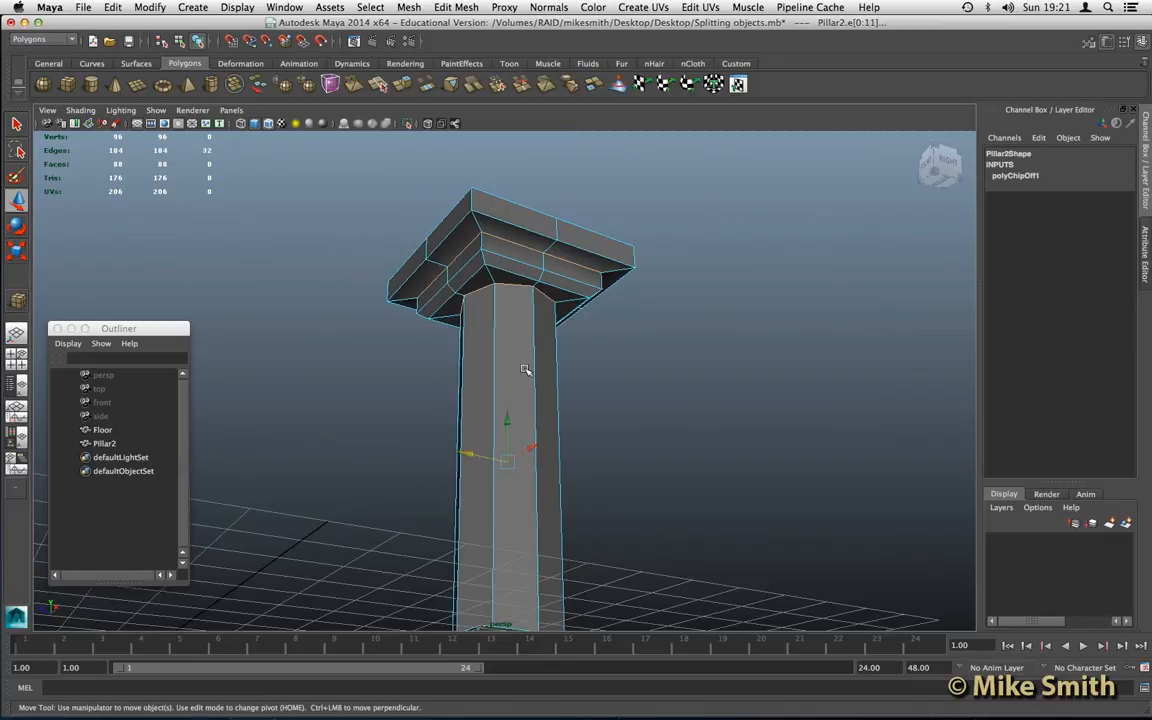
pyautogui.scroll(-3, 526, 369)
pyautogui.keyDown('alt'); pyautogui.moveTo(584, 386); pyautogui.dragTo(539, 362); pyautogui.keyUp('alt')
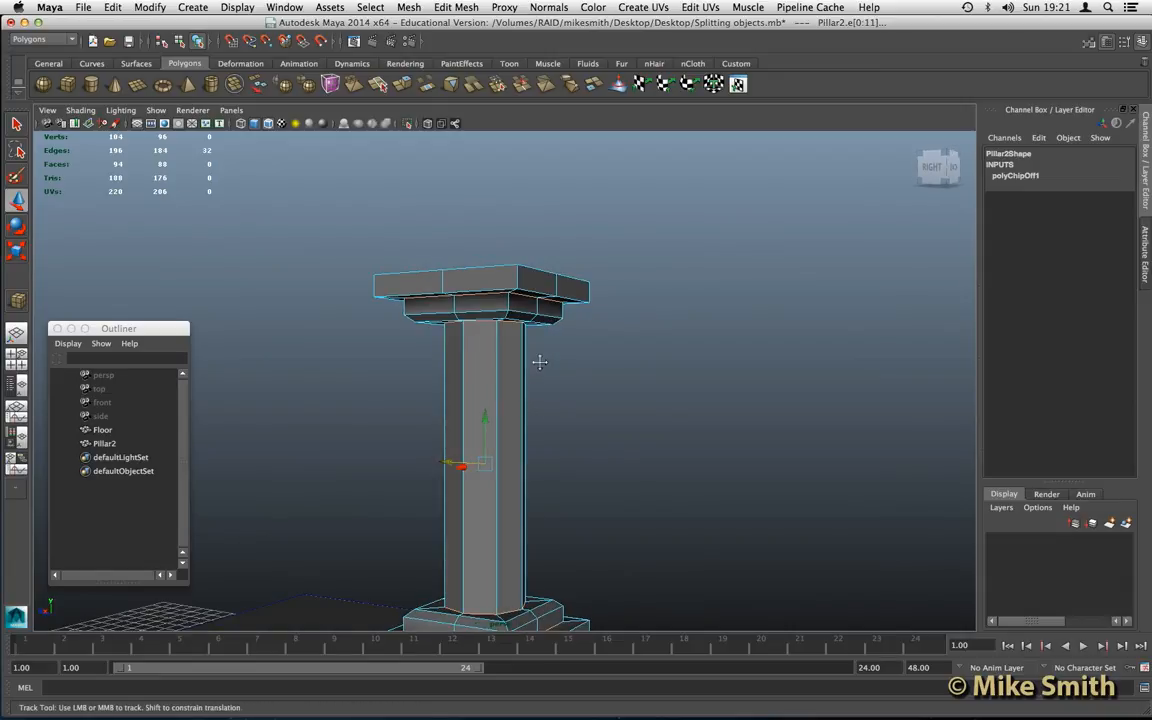
pyautogui.keyDown('alt'); pyautogui.moveTo(539, 362); pyautogui.dragTo(545, 329, button='middle'); pyautogui.keyUp('alt')
pyautogui.keyDown('alt'); pyautogui.moveTo(617, 345); pyautogui.dragTo(344, 335); pyautogui.keyUp('alt')
pyautogui.keyDown('alt'); pyautogui.moveTo(630, 398); pyautogui.dragTo(525, 411); pyautogui.keyUp('alt')
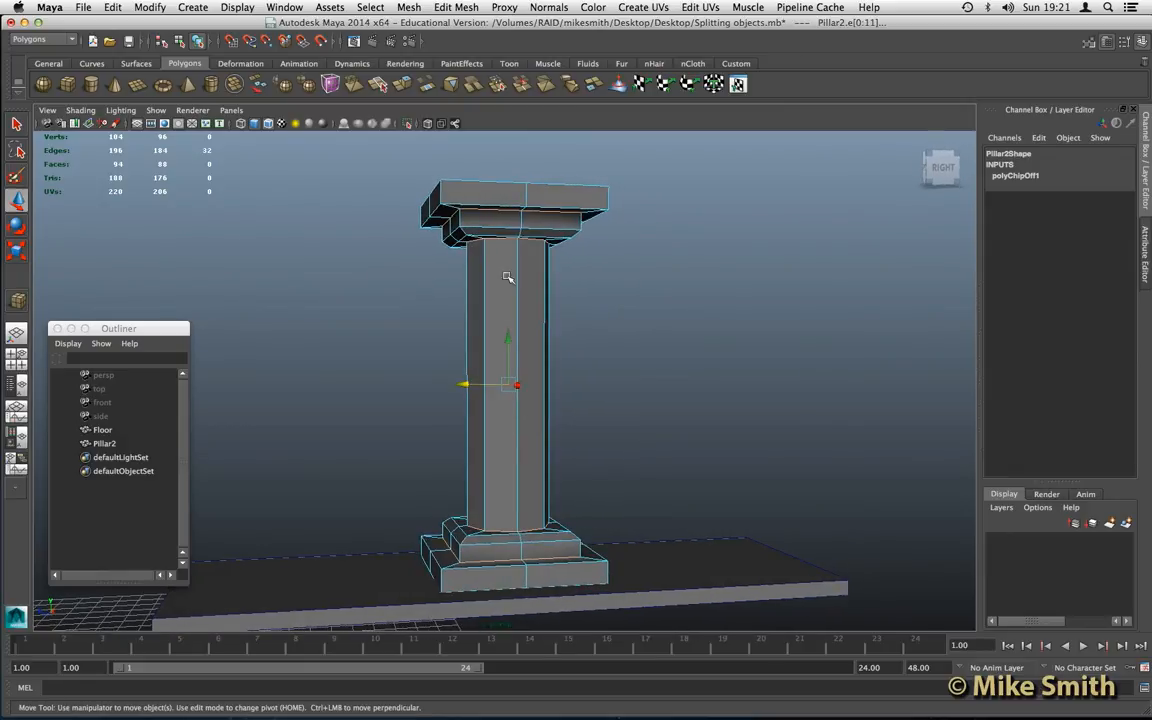
pyautogui.click(460, 6)
pyautogui.click(440, 432)
pyautogui.click(460, 6)
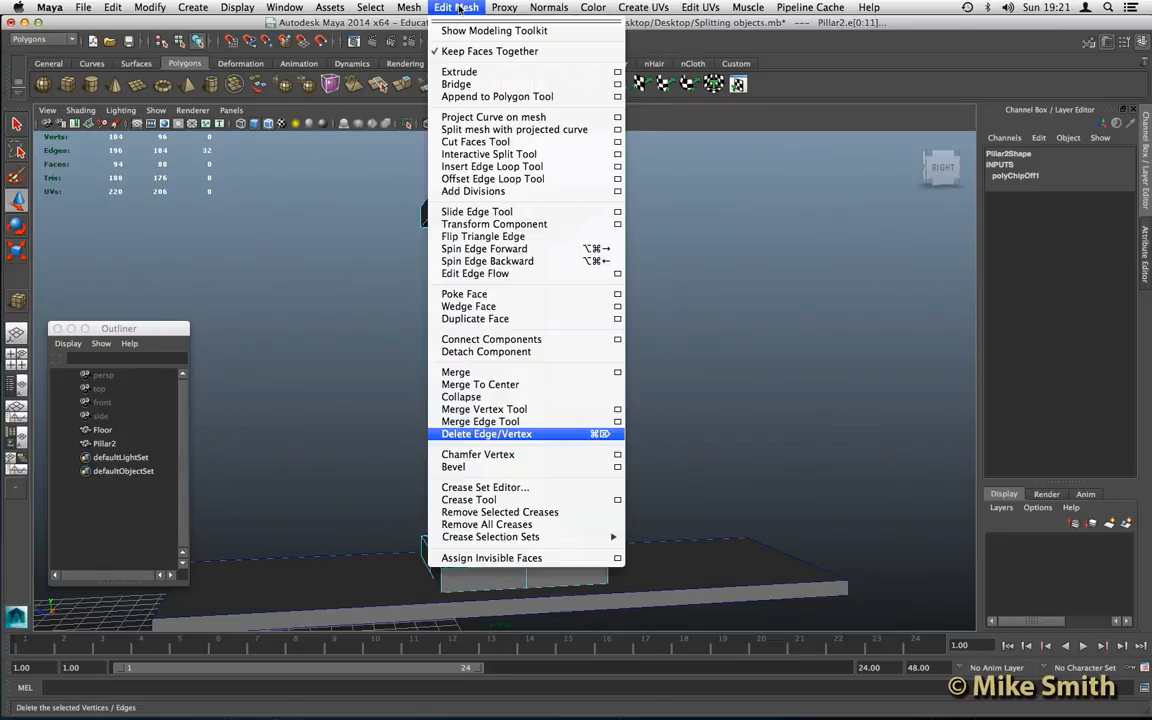
pyautogui.click(511, 352)
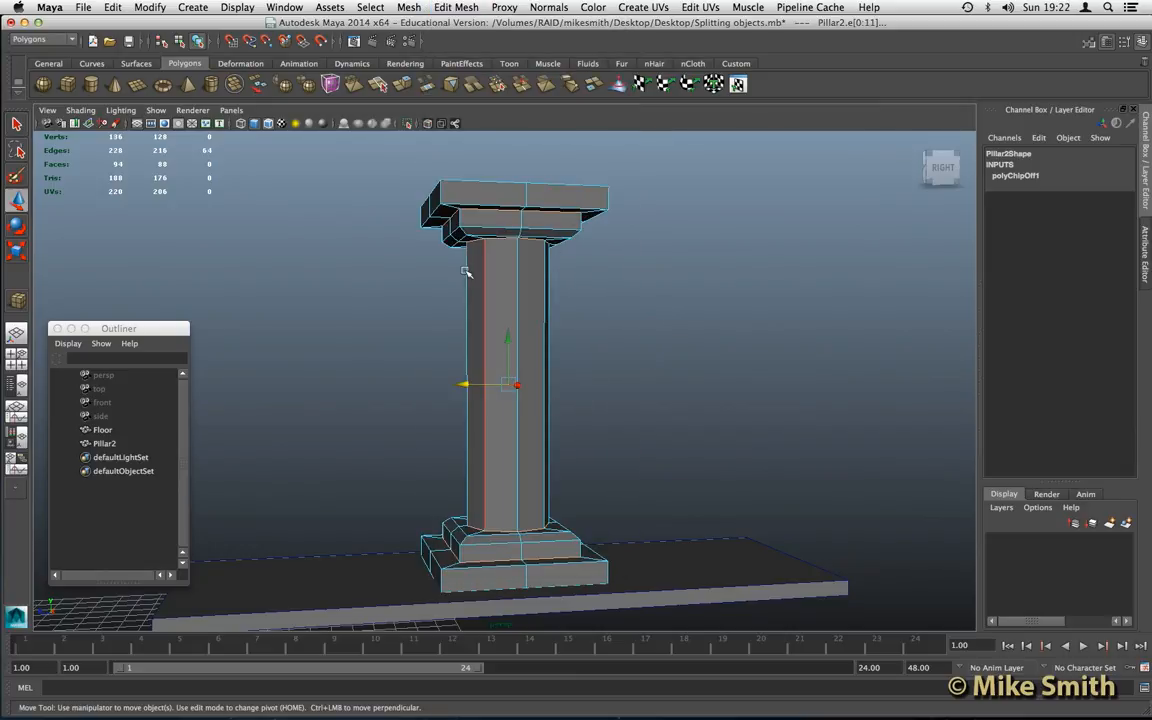
# - Return to object selection, select the whole Pillar2 mesh and apply Extract to split it into separate objects
pyautogui.moveTo(505, 290); pyautogui.dragTo(540, 274, button='right')
pyautogui.click(514, 278)
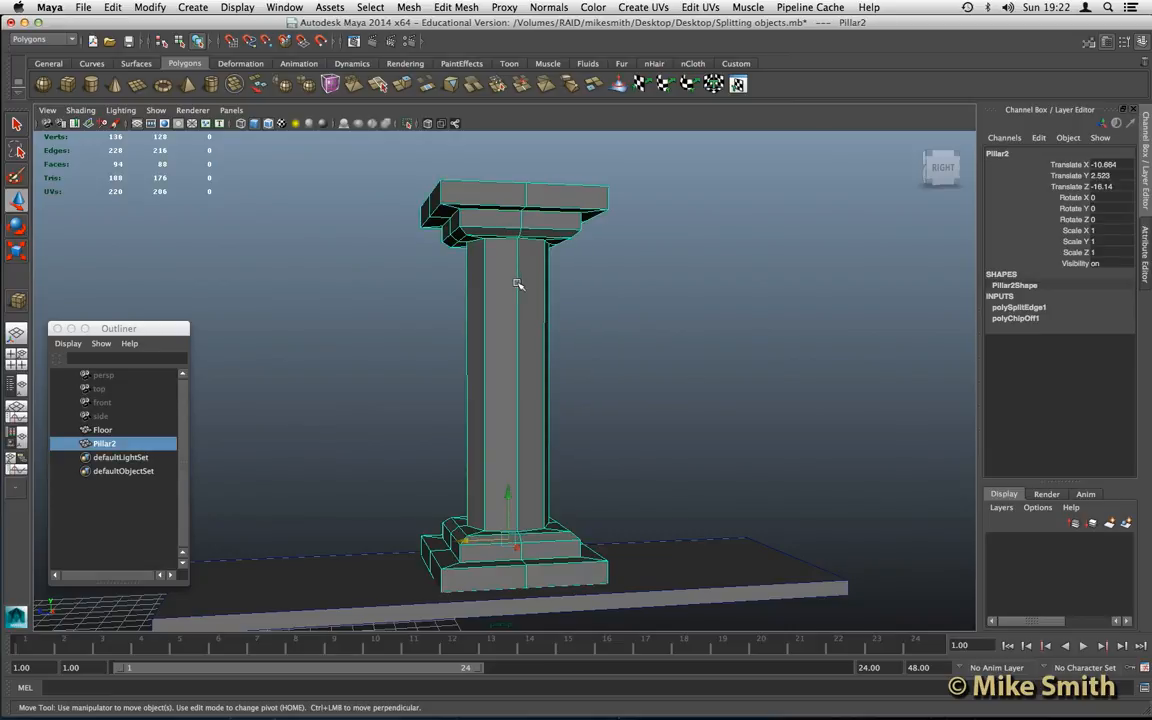
pyautogui.click(410, 8)
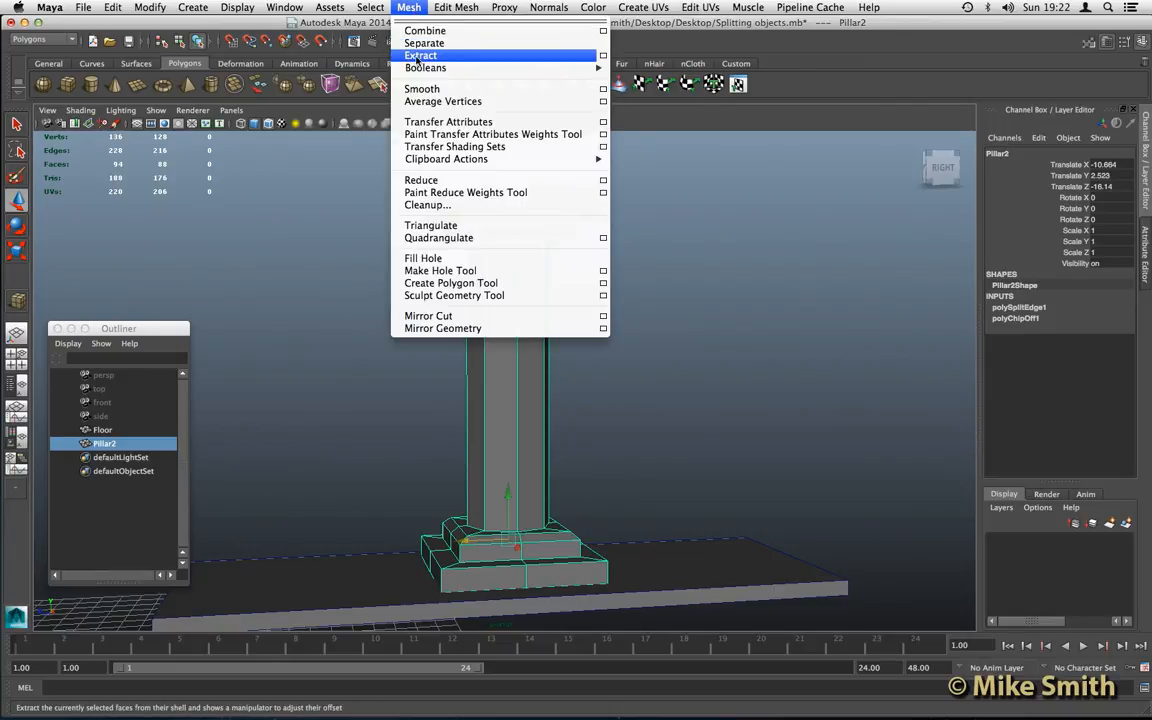
pyautogui.click(421, 56)
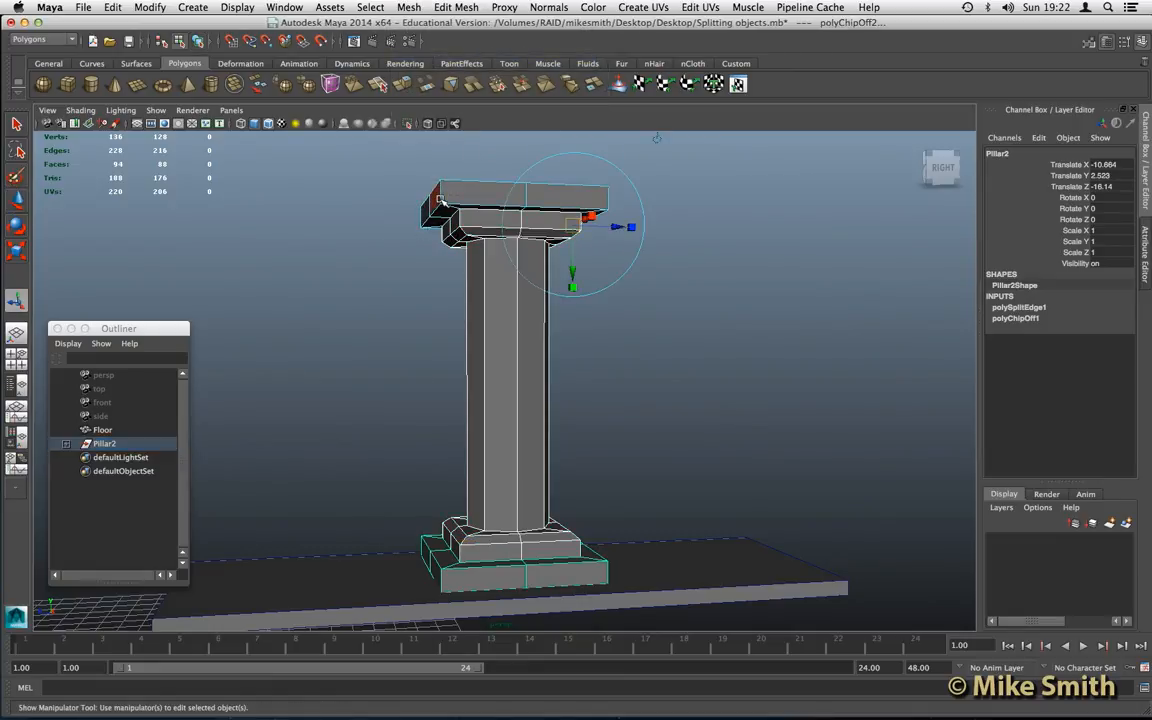
# - Check the split by selecting the top slab, capital, shaft, upper base step and lowest slab individually, then the Pillar2 group
pyautogui.moveTo(440, 198); pyautogui.dragTo(465, 186, button='right')
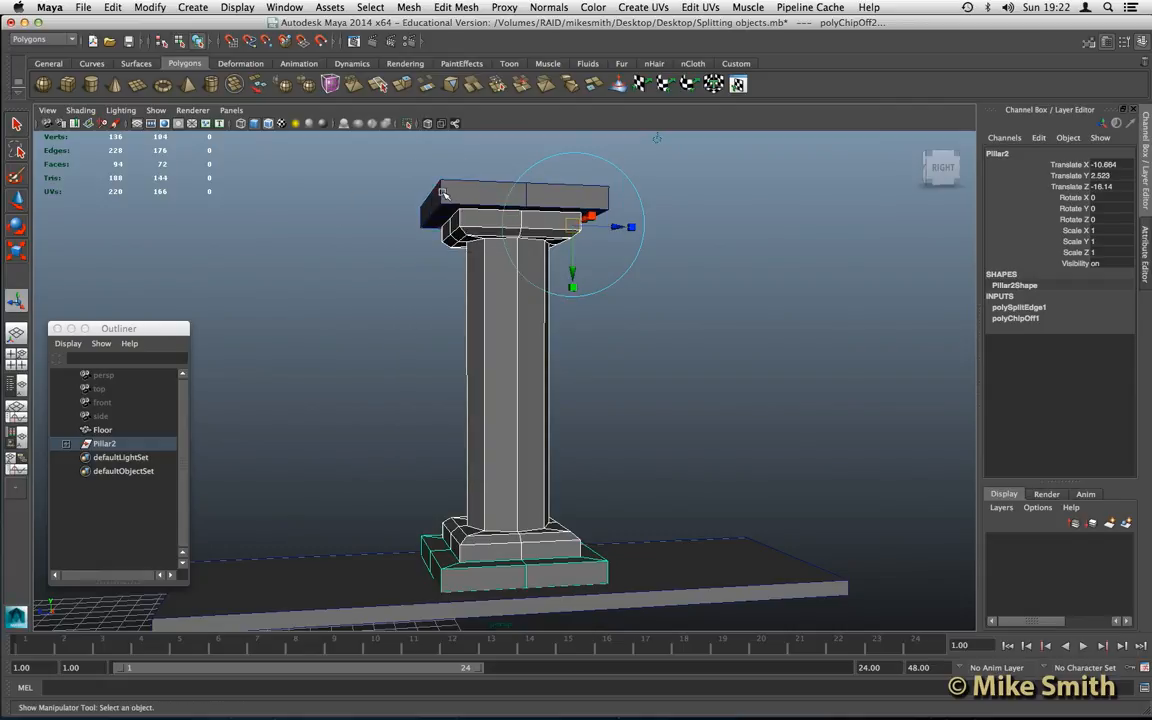
pyautogui.click(450, 198)
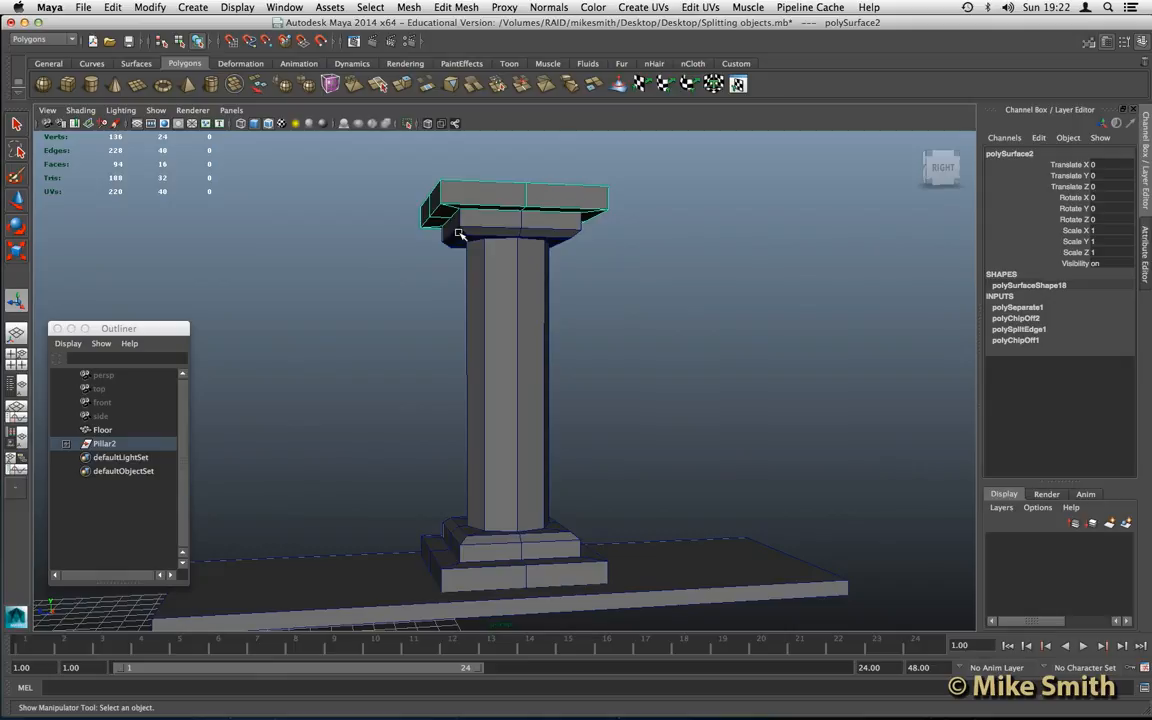
pyautogui.click(456, 229)
pyautogui.click(487, 279)
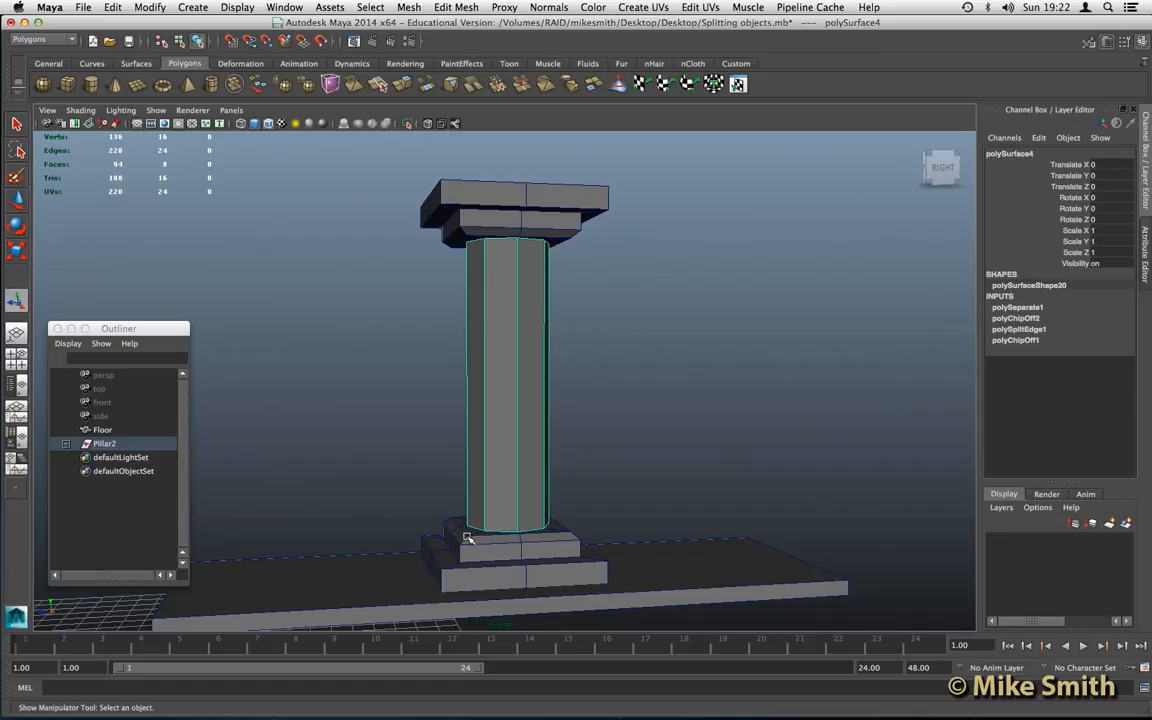
pyautogui.click(466, 538)
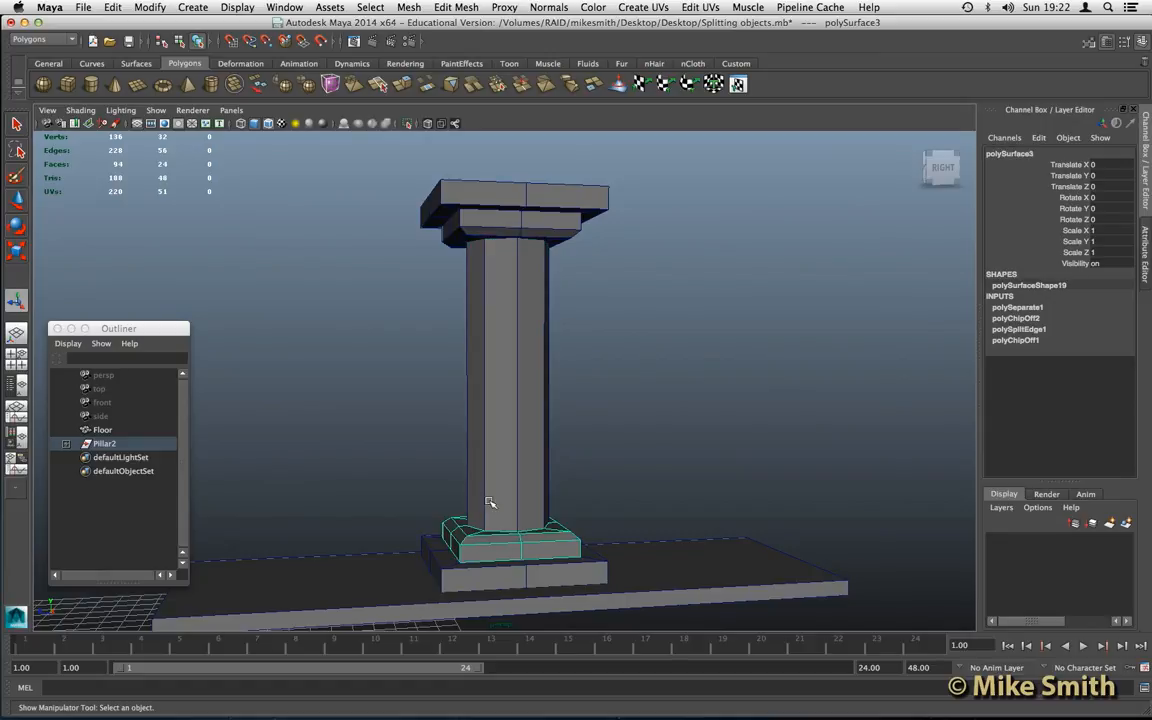
pyautogui.click(433, 545)
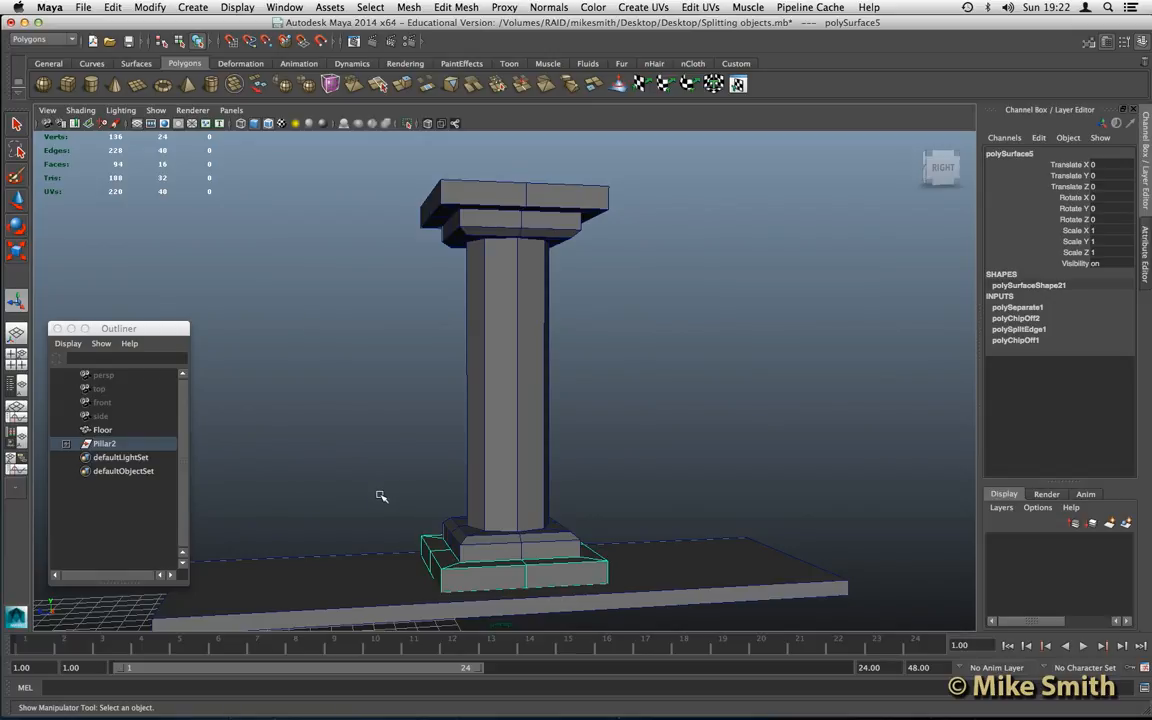
pyautogui.click(98, 446)
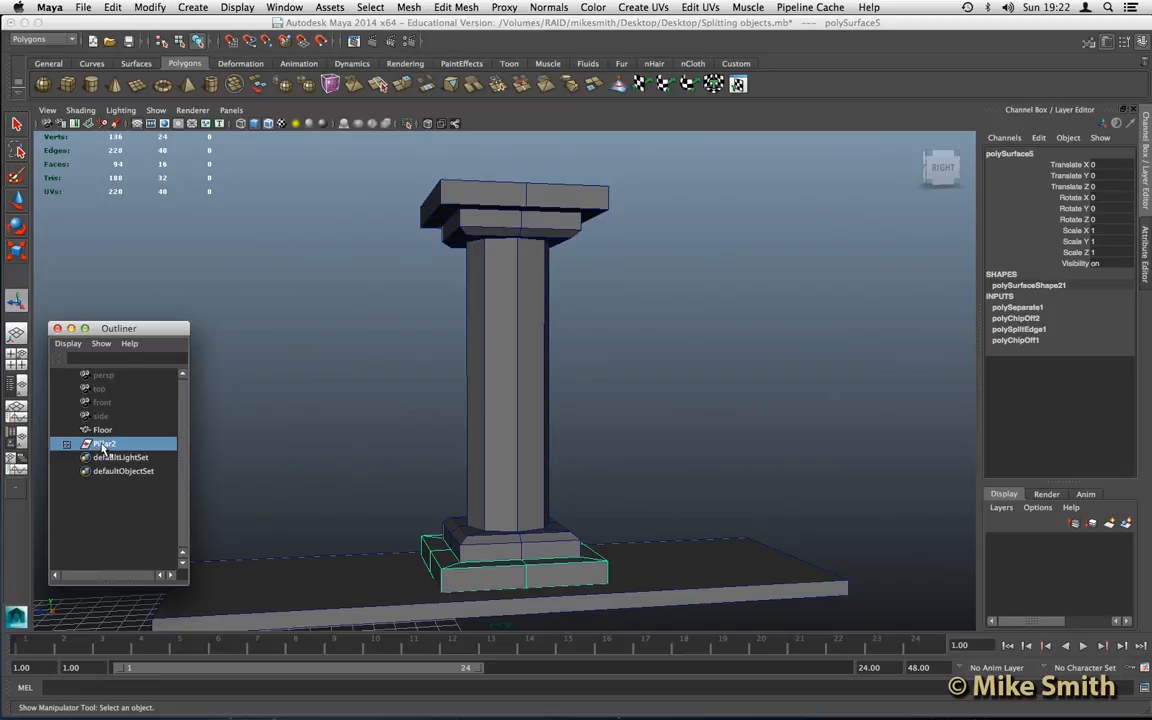